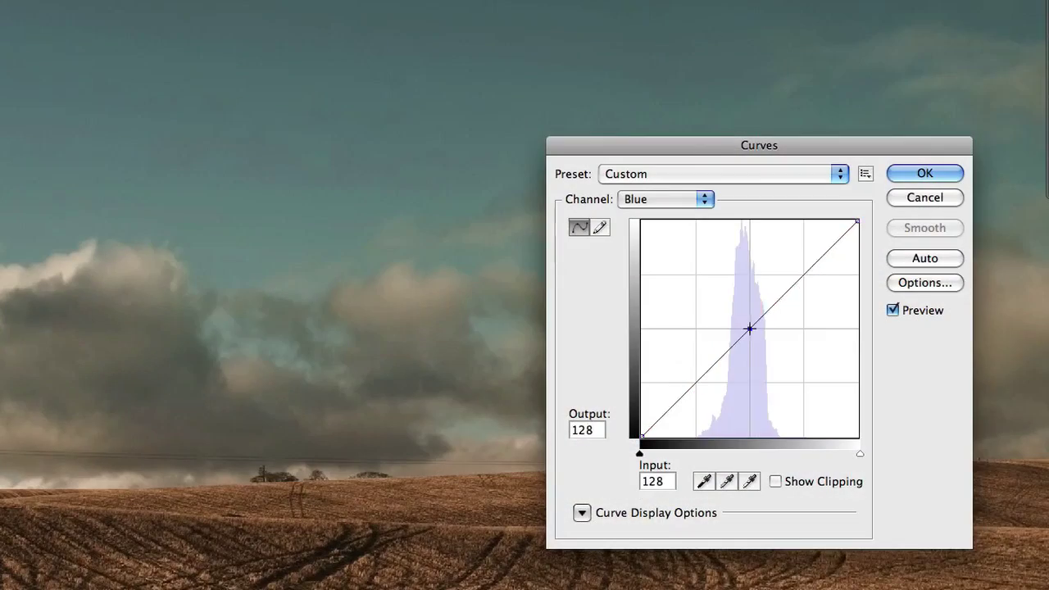
# Step: Lift the Blue channel curve's midpoint slightly, from Output 169 to 170
pyautogui.moveTo(767, 292); pyautogui.dragTo(768, 292)
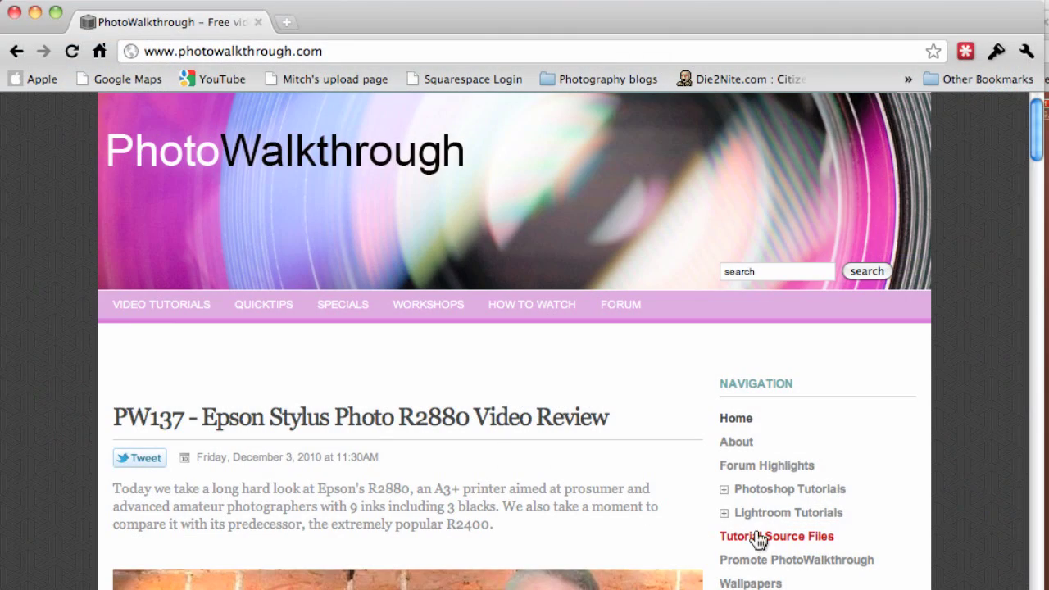
# Step: Go to Tutorial Source Files from the Navigation sidebar on photowalkthrough.com
pyautogui.click(757, 536)
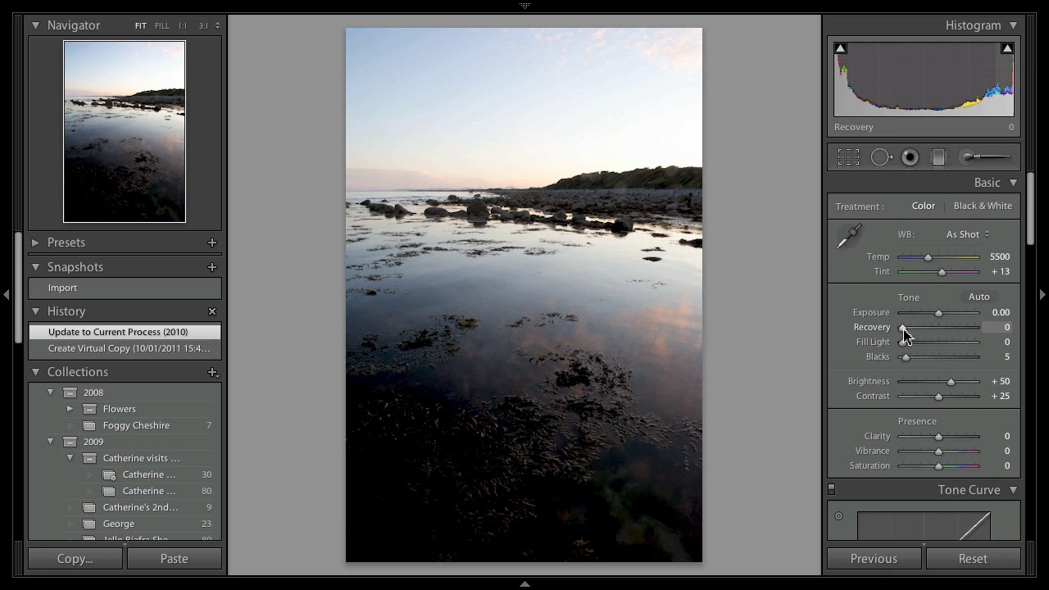
# Step: Adjust the Basic panel's Recovery slider back and forth, settling at 70
pyautogui.moveTo(905, 334); pyautogui.dragTo(931, 328)
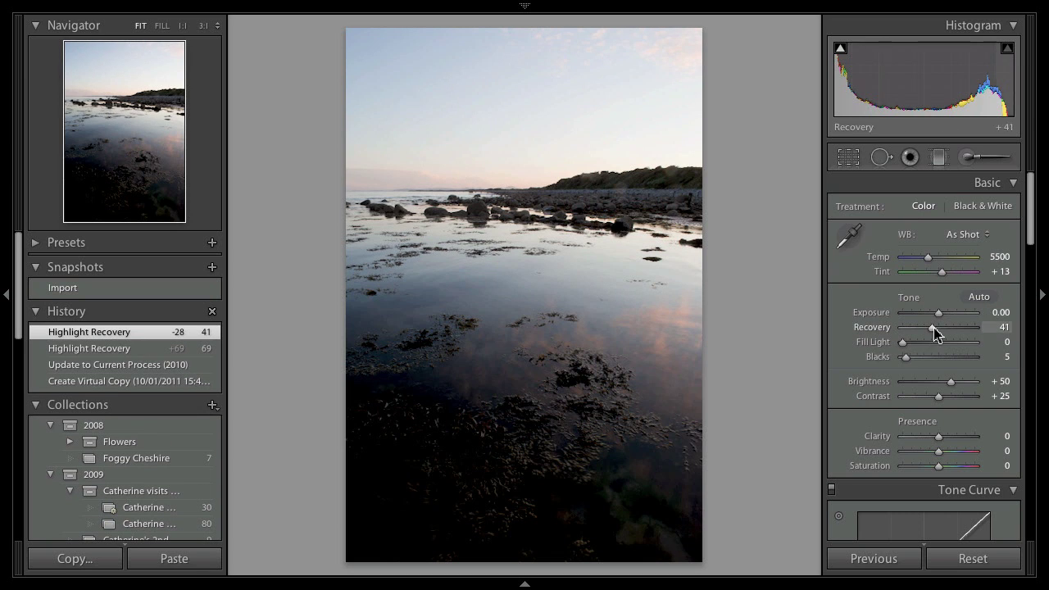
pyautogui.moveTo(932, 332); pyautogui.dragTo(958, 333)
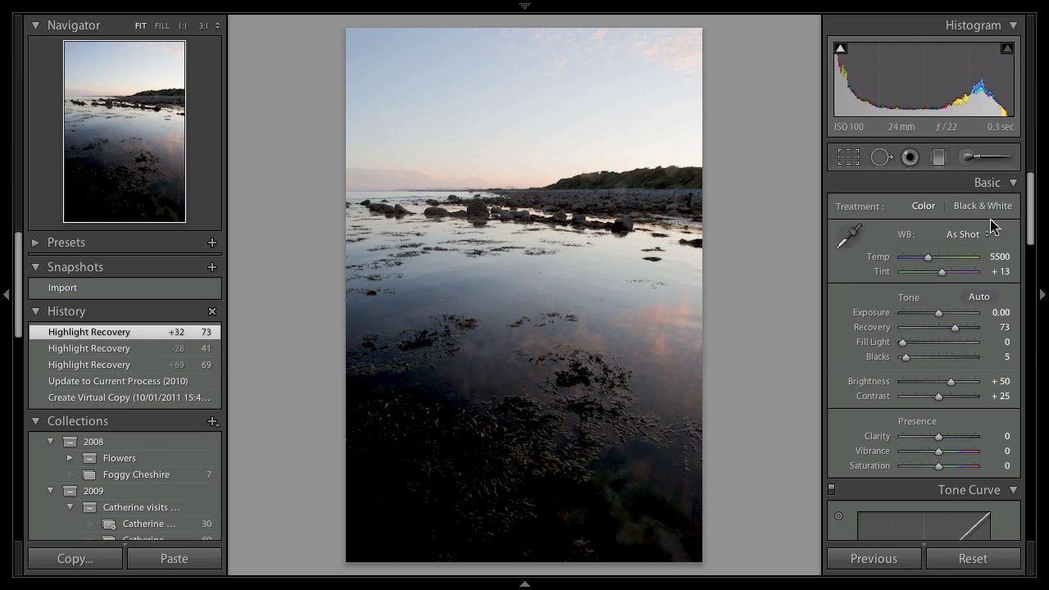
pyautogui.moveTo(957, 330)
pyautogui.mouseDown()
pyautogui.moveTo(913, 330)
pyautogui.moveTo(955, 331)
pyautogui.mouseUp()
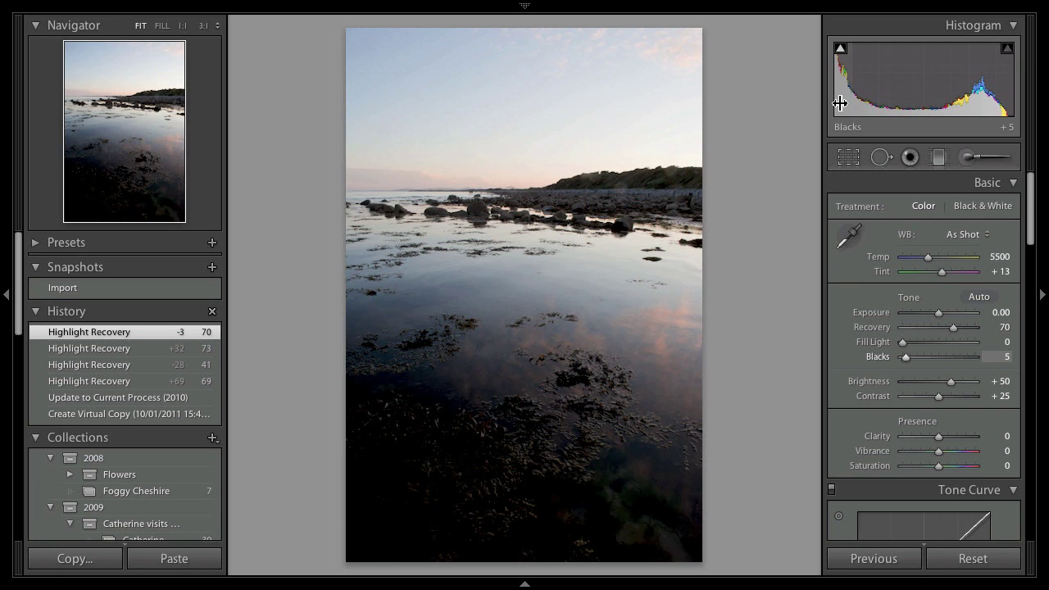
# Step: Set Fill Light to 61, zooming in and out to check the seaweed foreground
pyautogui.moveTo(902, 343); pyautogui.dragTo(965, 354)
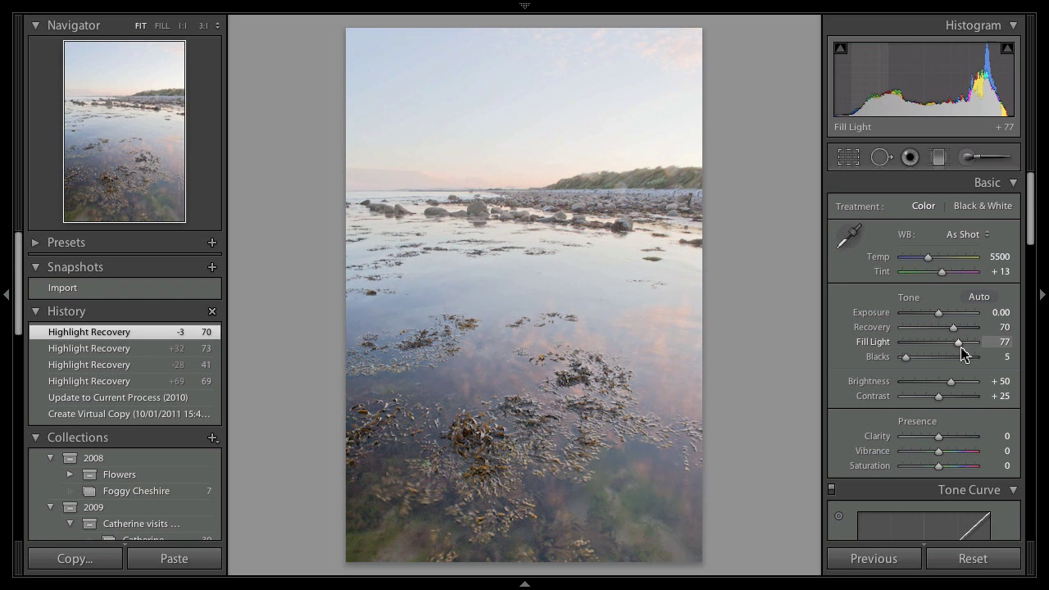
pyautogui.moveTo(964, 353); pyautogui.dragTo(948, 350)
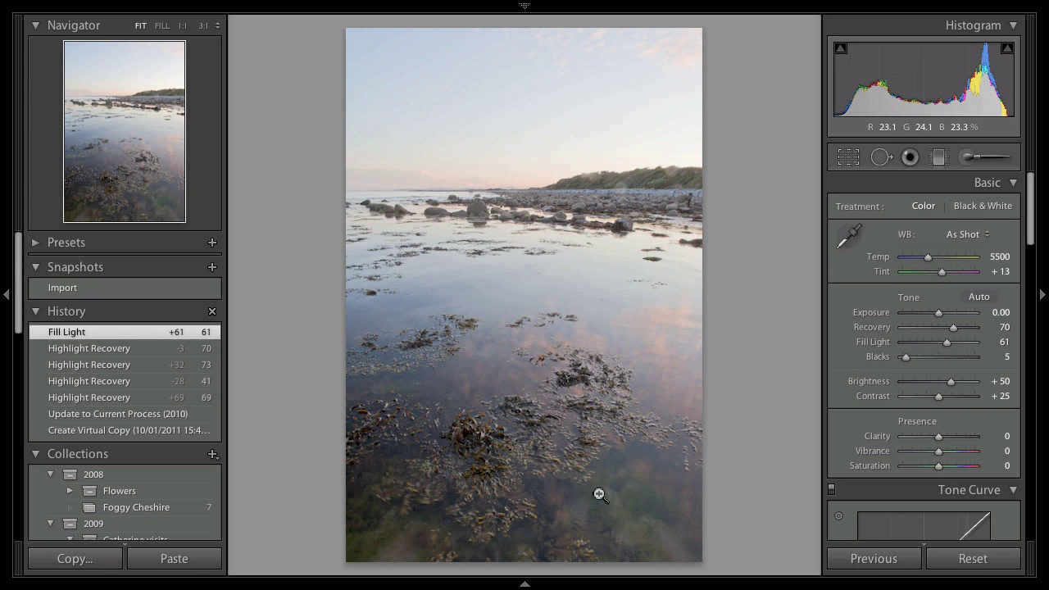
pyautogui.click(405, 515)
pyautogui.click(403, 518)
# Step: Raise Recovery first to 84, then to 93
pyautogui.moveTo(953, 332)
pyautogui.mouseDown()
pyautogui.moveTo(939, 333)
pyautogui.moveTo(962, 332)
pyautogui.moveTo(931, 332)
pyautogui.moveTo(963, 331)
pyautogui.mouseUp()
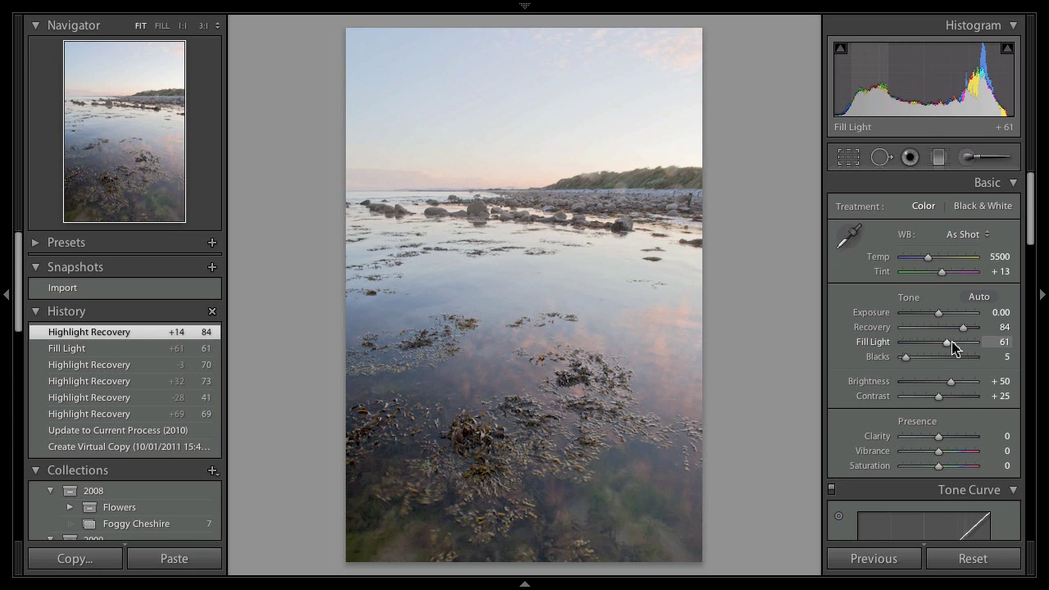
pyautogui.moveTo(963, 331); pyautogui.dragTo(970, 331)
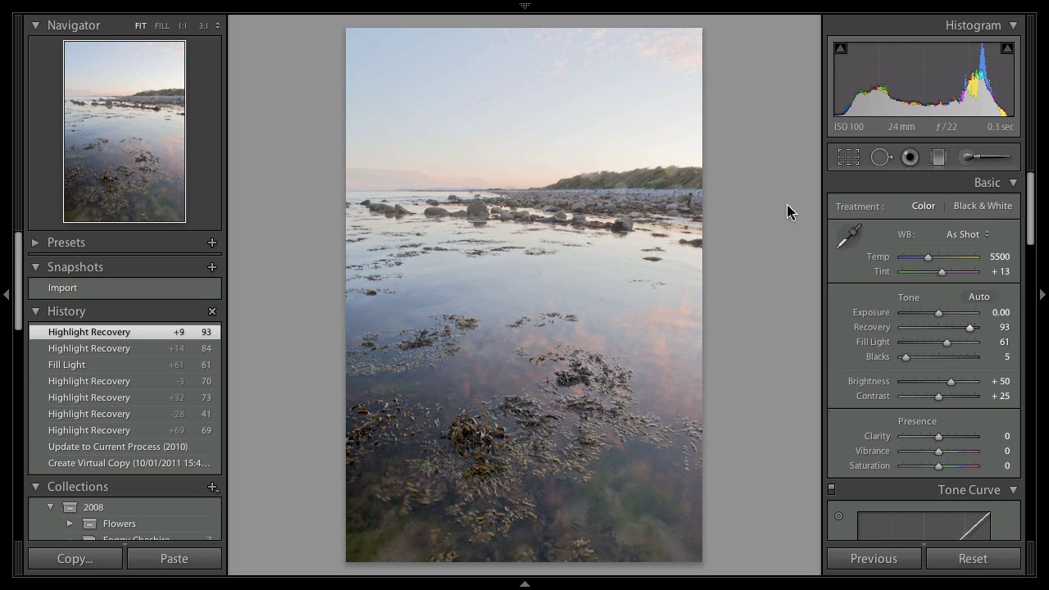
# Step: Activate the Crop Overlay tool, showing aspect Original and angle 0.00
pyautogui.click(849, 159)
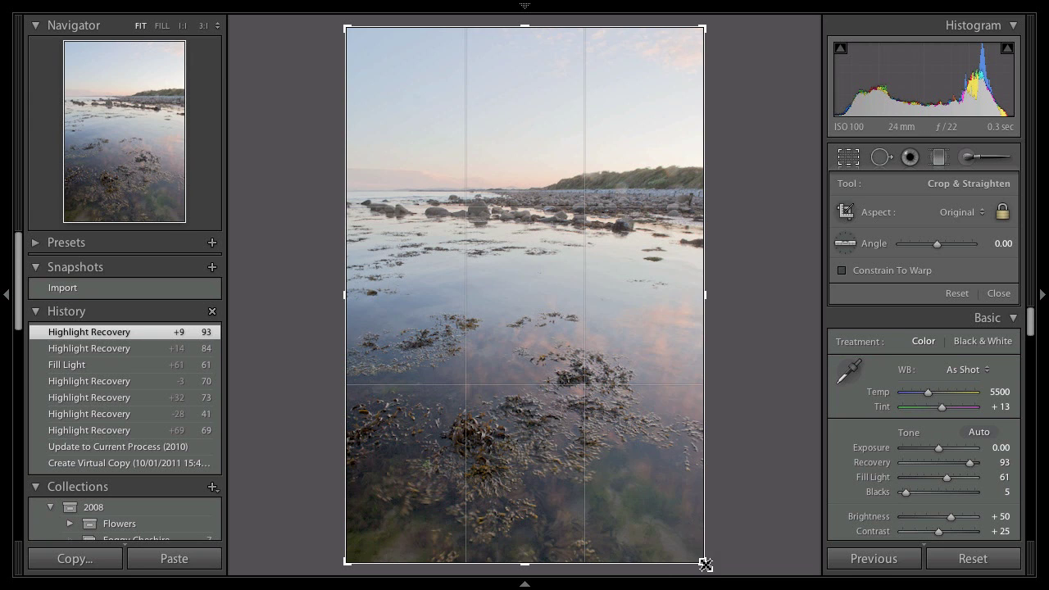
# Step: Tighten the crop in original proportions, ease it back out slightly, and commit it
pyautogui.moveTo(705, 564); pyautogui.dragTo(690, 567)
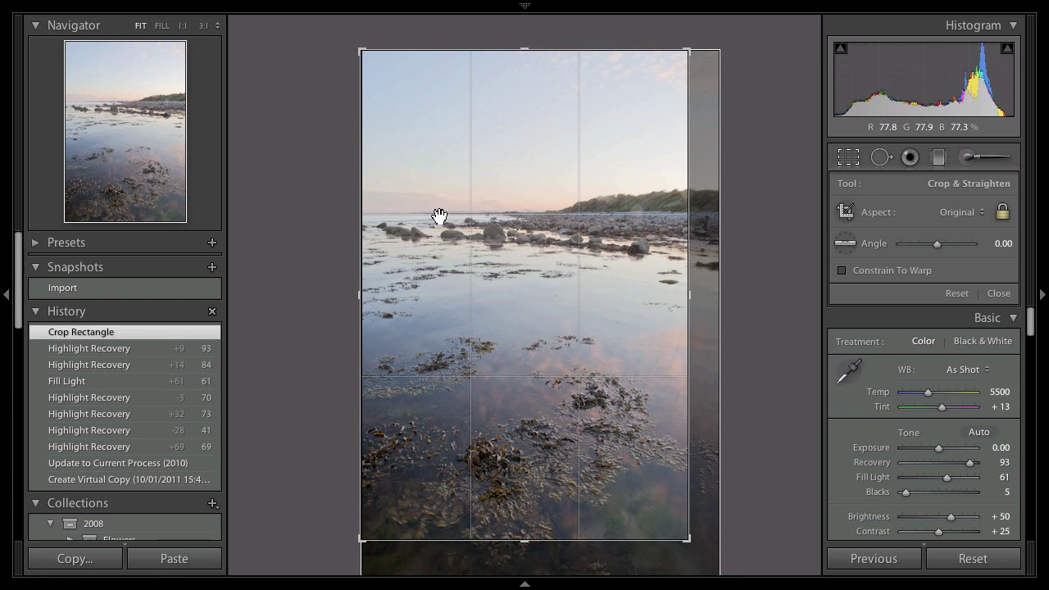
pyautogui.moveTo(687, 539); pyautogui.dragTo(638, 504)
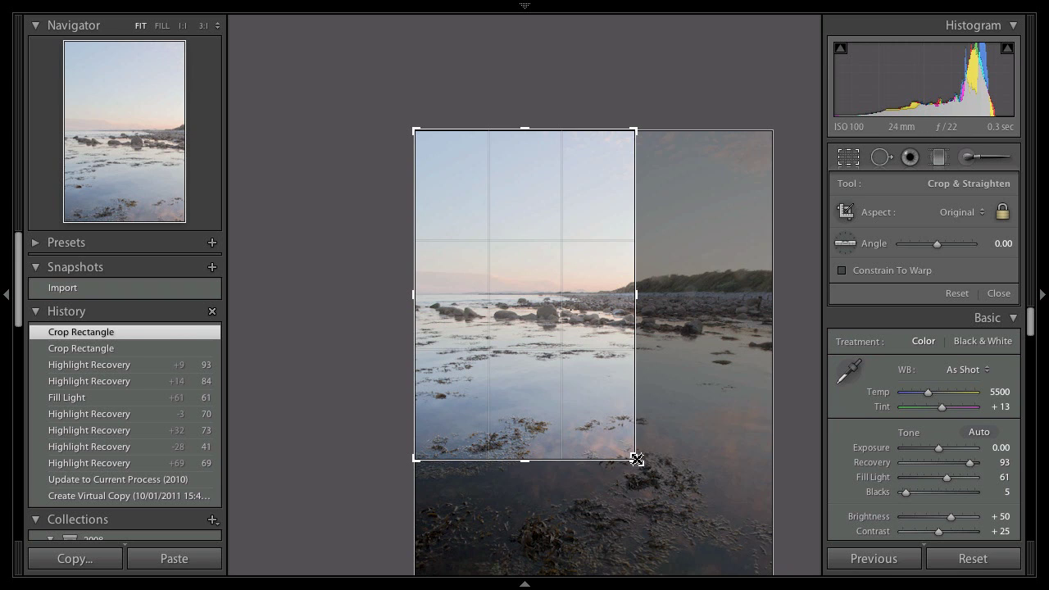
pyautogui.moveTo(637, 459); pyautogui.dragTo(687, 542)
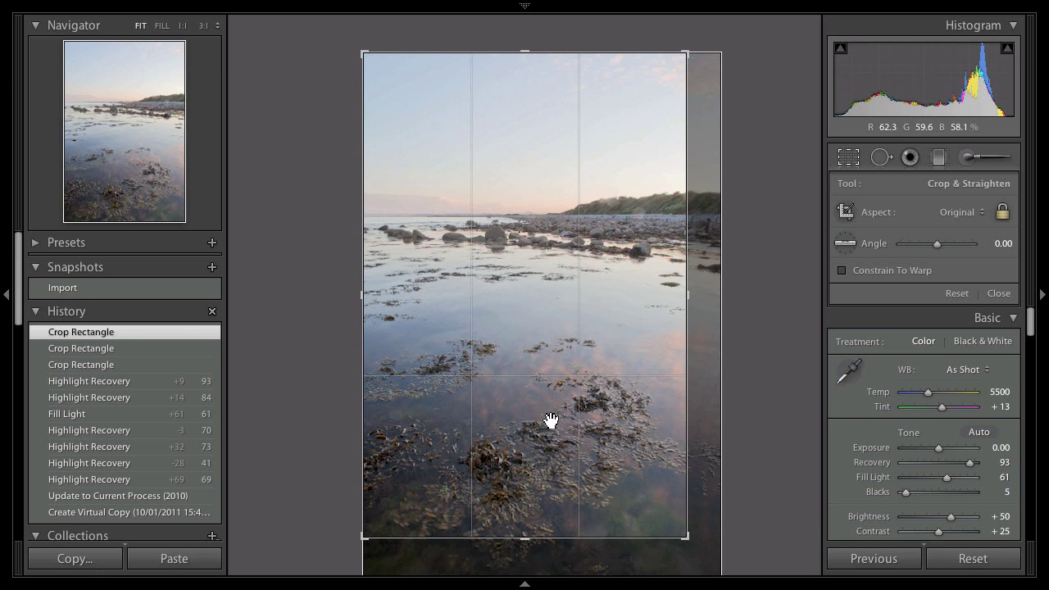
pyautogui.press('r')
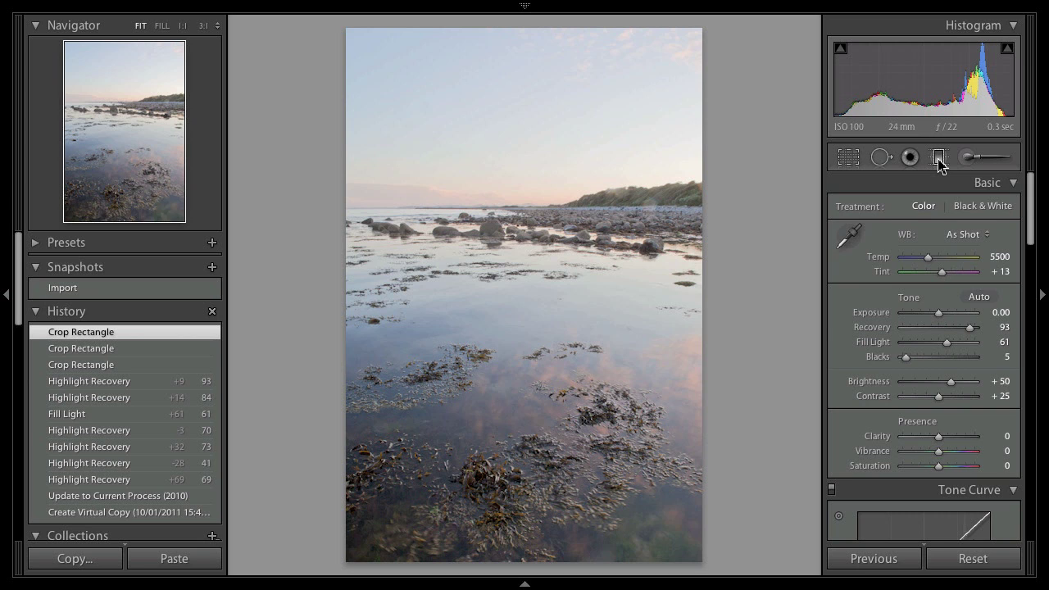
# Step: Set the Graduated Filter effect to the Exposure preset at -1.18, other effects zero
pyautogui.click(939, 159)
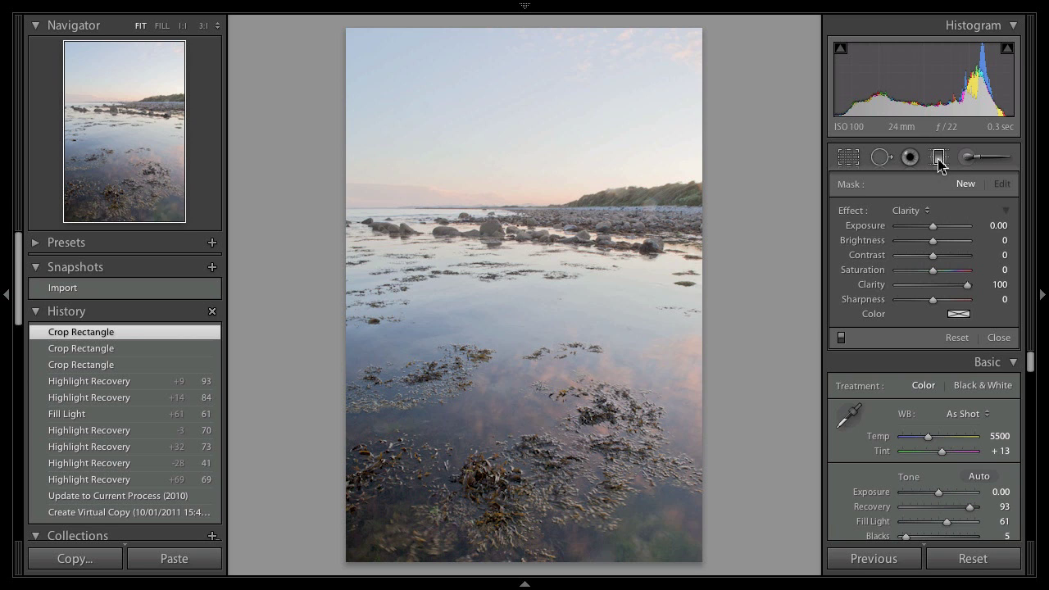
pyautogui.click(921, 211)
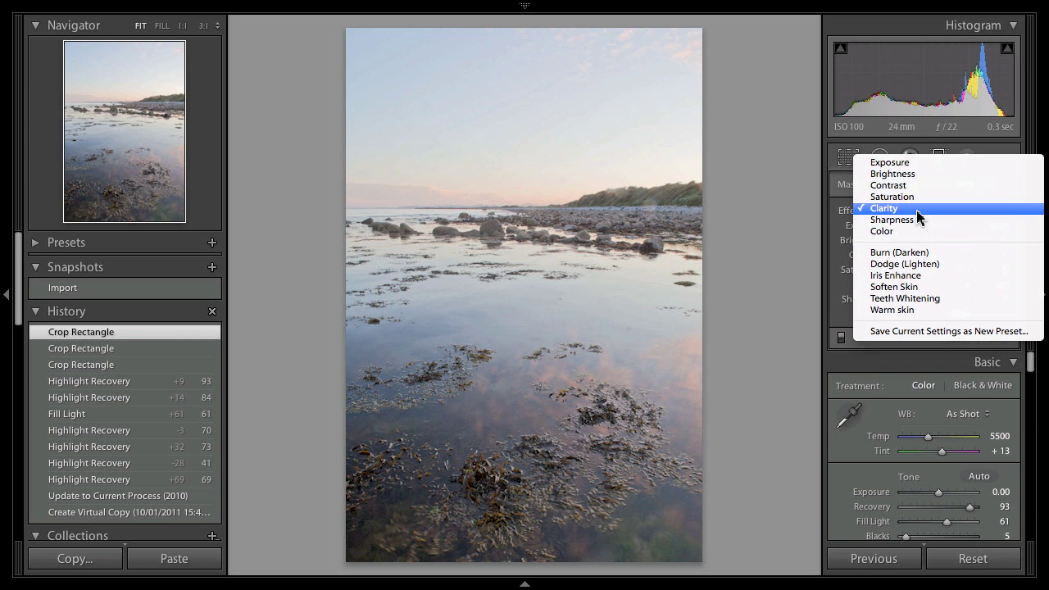
pyautogui.click(914, 163)
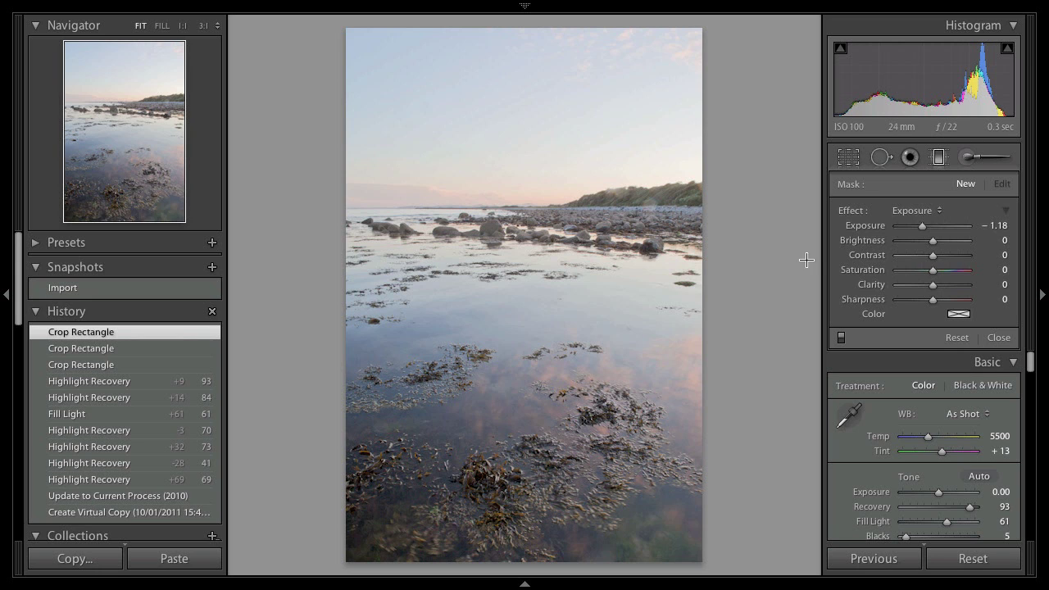
pyautogui.moveTo(923, 231); pyautogui.dragTo(929, 234)
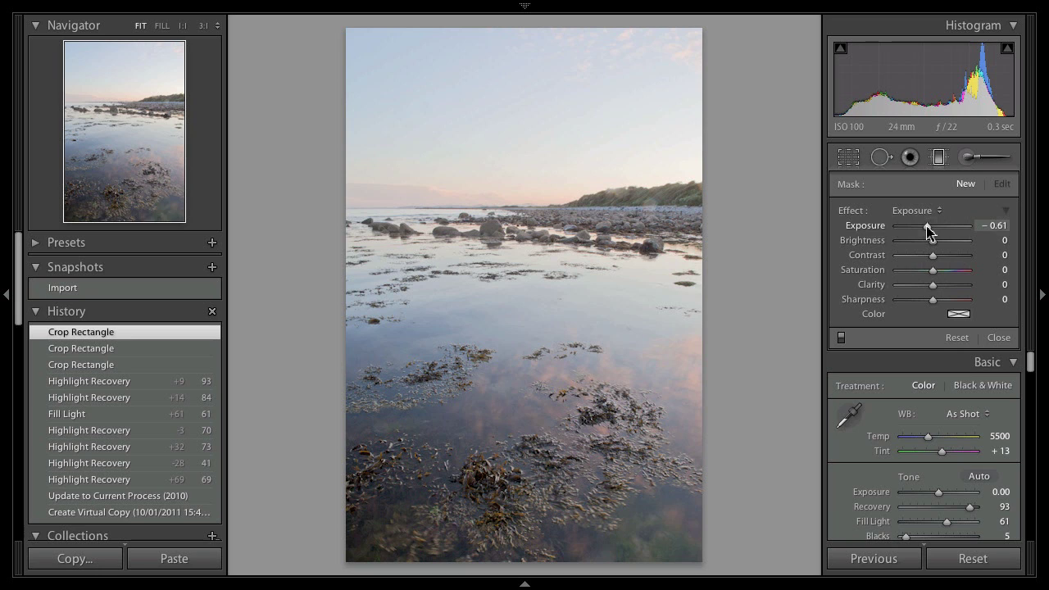
pyautogui.moveTo(929, 232); pyautogui.dragTo(922, 230)
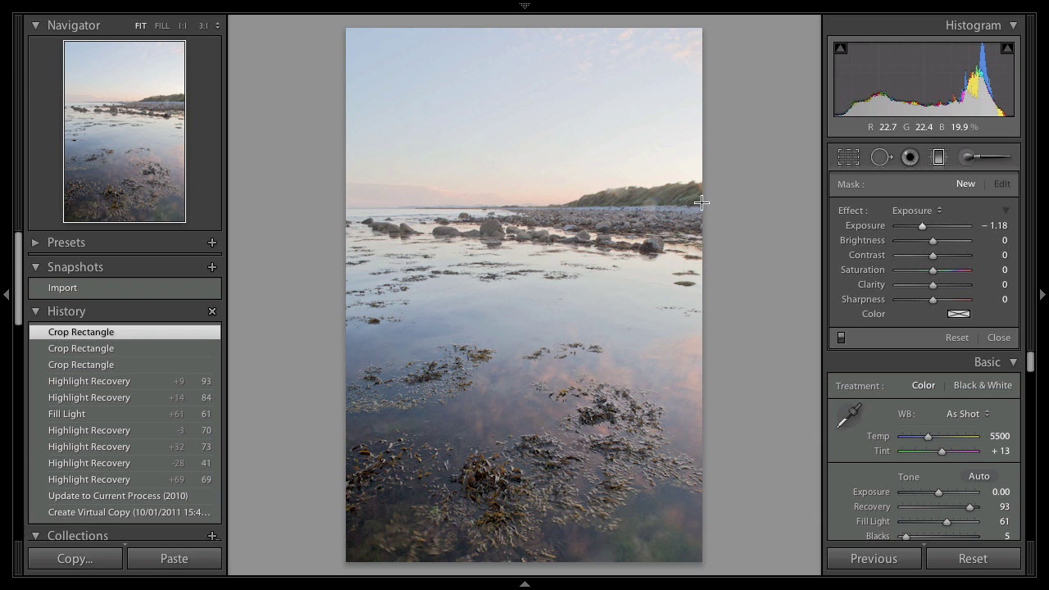
# Step: Draw a graduated filter from the right edge across the horizon, easing exposure to -0.61
pyautogui.moveTo(701, 202); pyautogui.dragTo(346, 204)
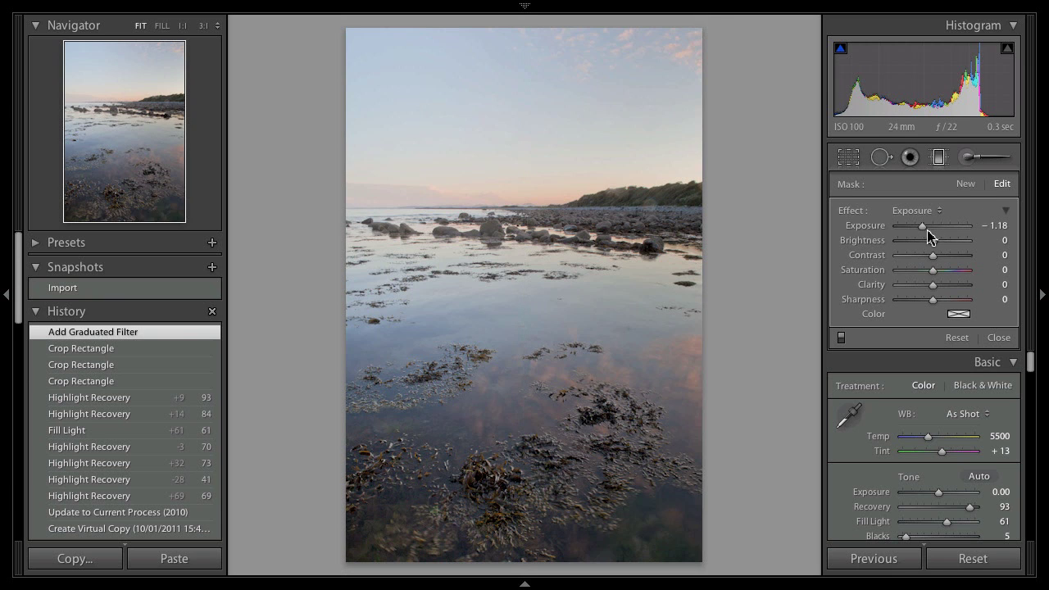
pyautogui.moveTo(924, 230); pyautogui.dragTo(926, 234)
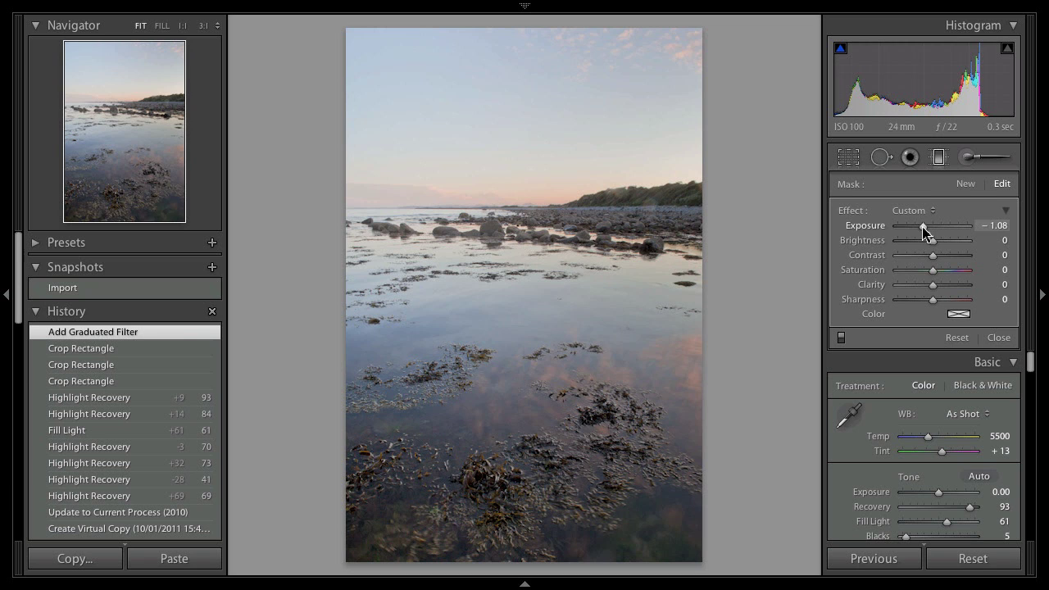
pyautogui.moveTo(922, 233); pyautogui.dragTo(925, 233)
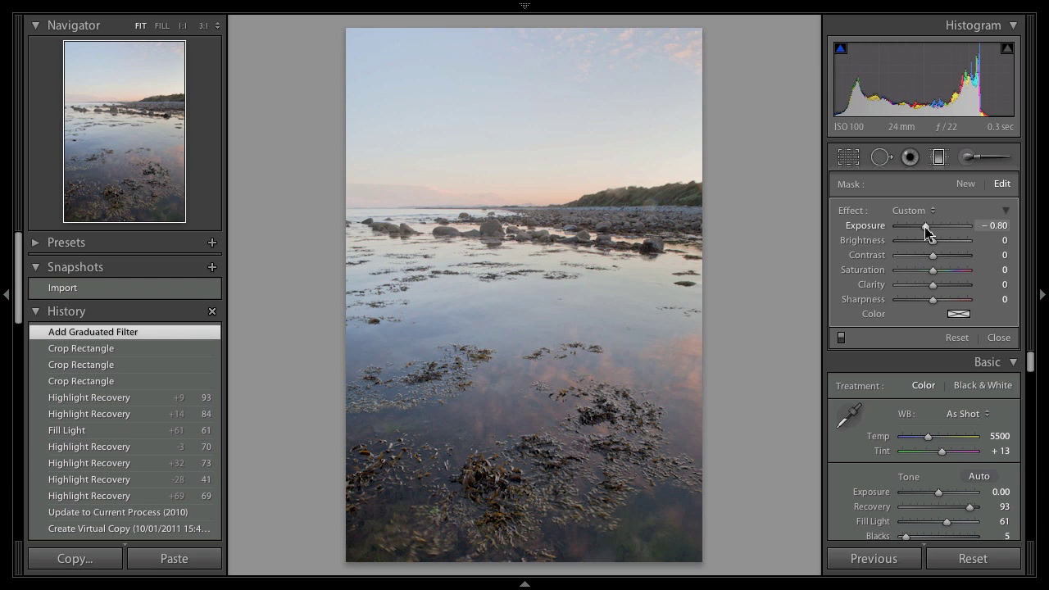
pyautogui.moveTo(925, 234); pyautogui.dragTo(928, 233)
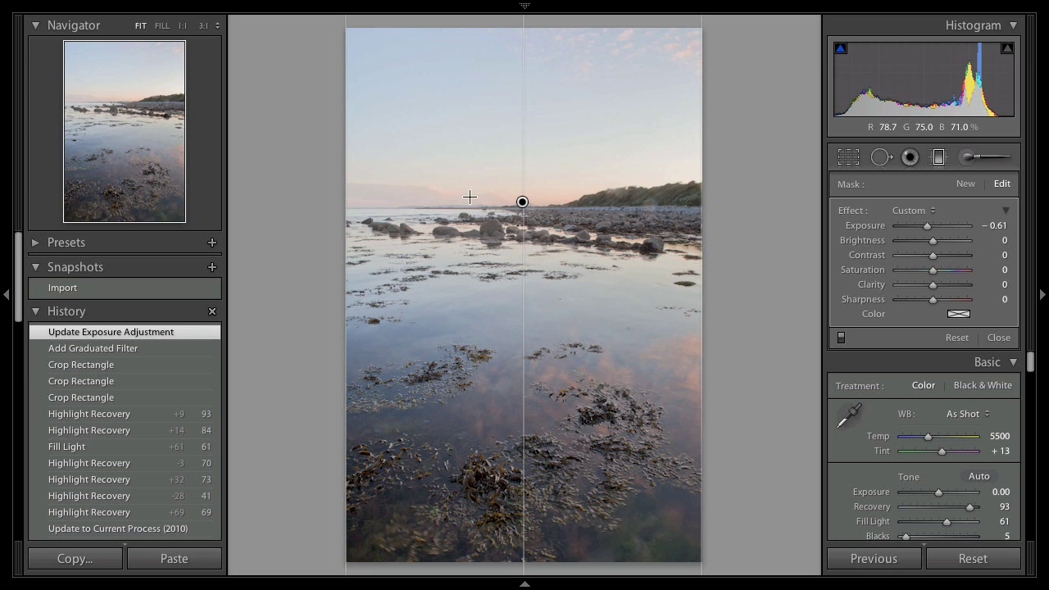
# Step: Leave the graduated filter and raise the Basic panel's overall Exposure to +0.20
pyautogui.click(939, 158)
pyautogui.click(939, 158)
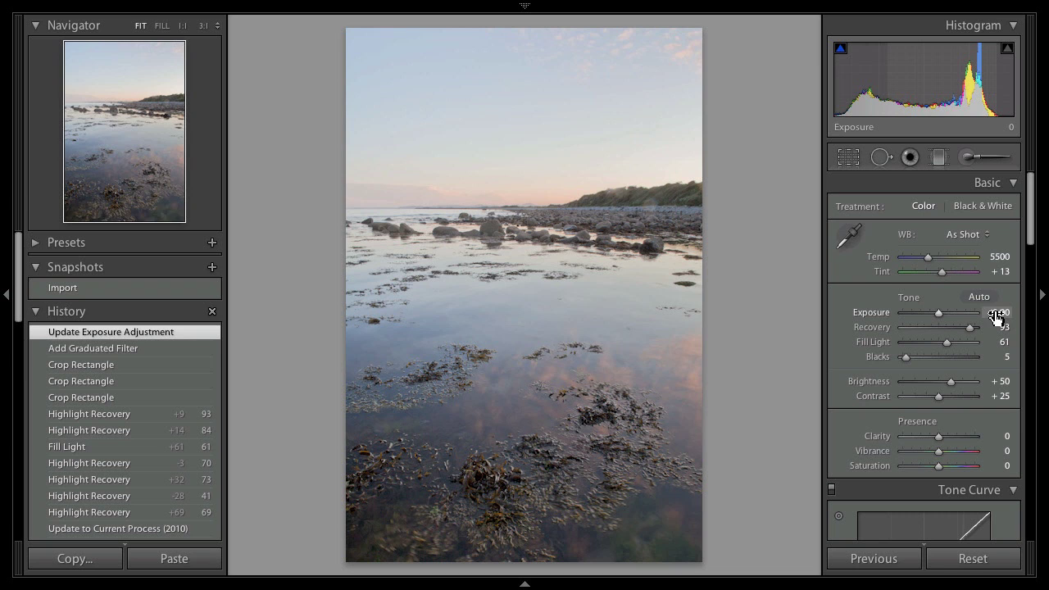
pyautogui.moveTo(995, 318); pyautogui.dragTo(1005, 316)
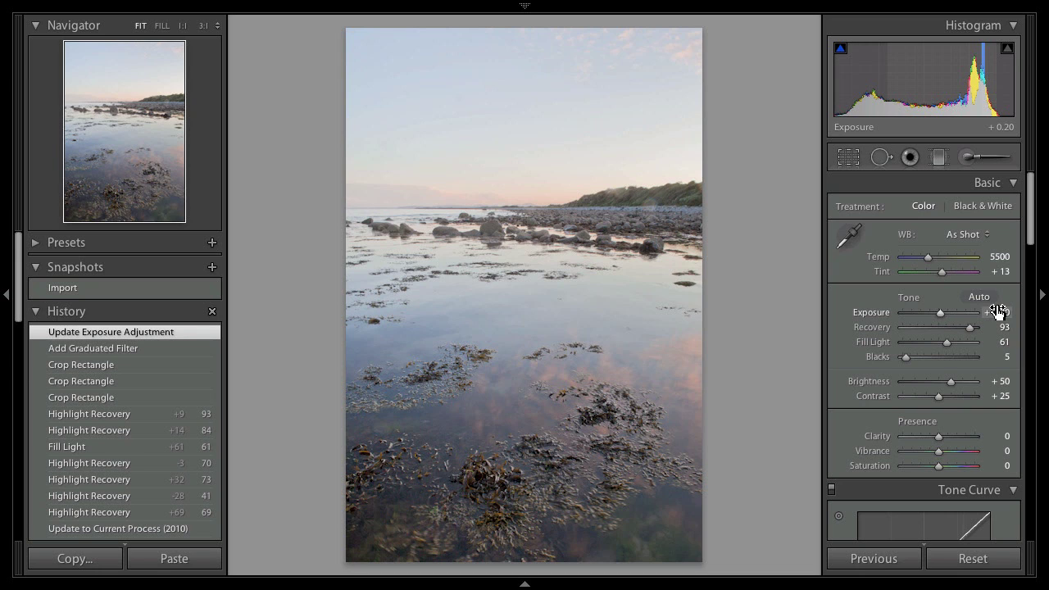
pyautogui.moveTo(1005, 316); pyautogui.dragTo(997, 313)
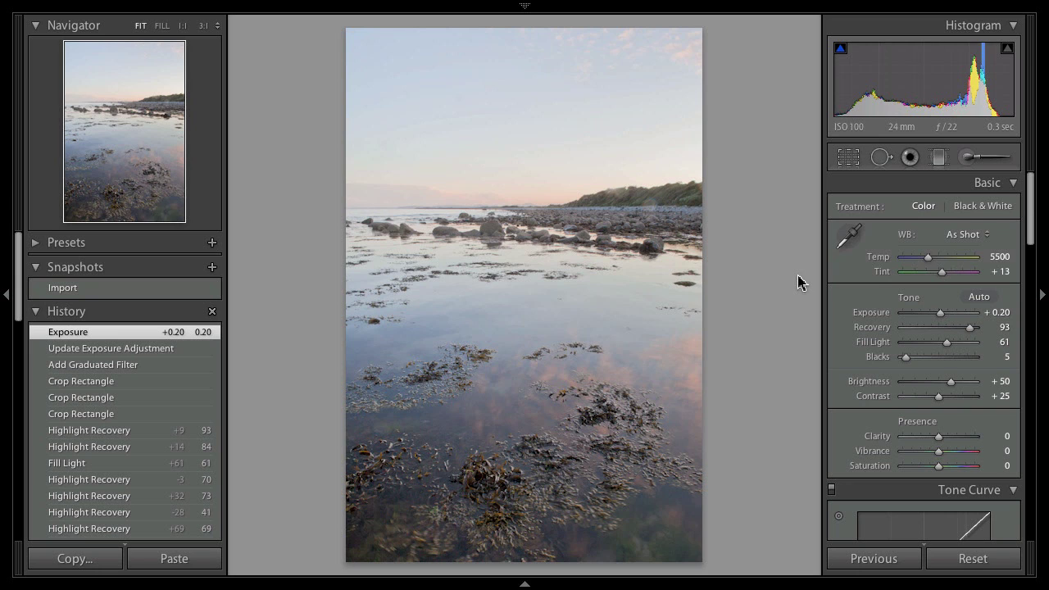
# Step: Cool the white balance Temp through 4800 and 4500 down to 3200
pyautogui.click(996, 259)
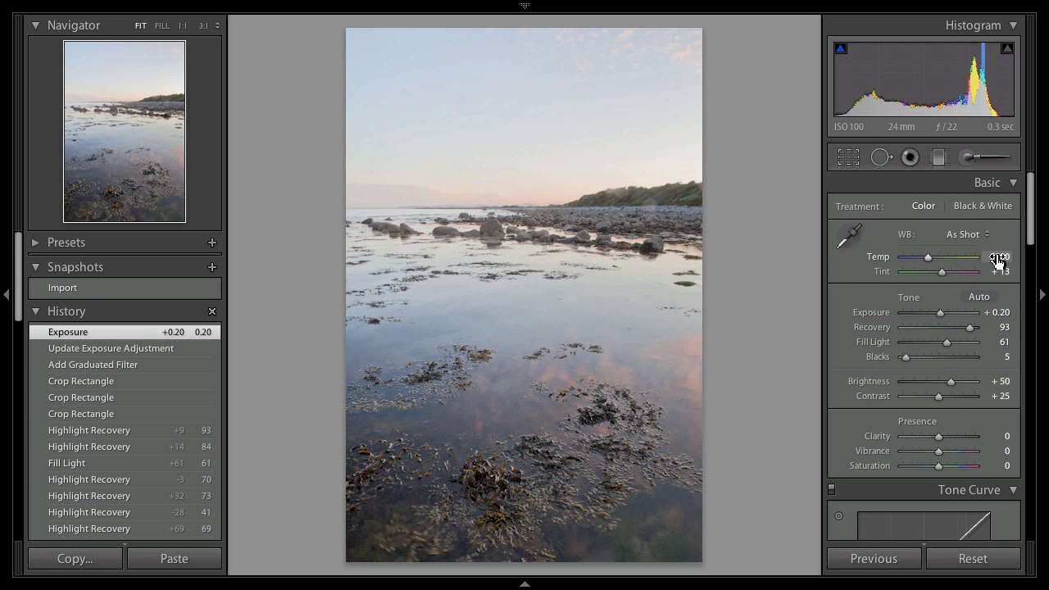
pyautogui.write('4800')
pyautogui.press('Return')
pyautogui.write('4500')
pyautogui.press('Return')
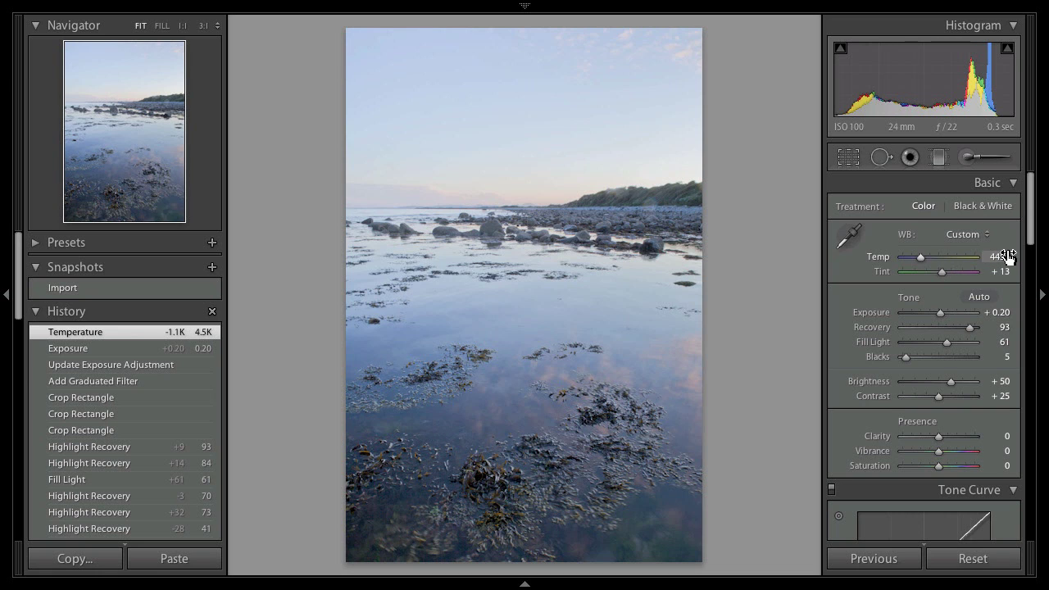
pyautogui.moveTo(1010, 259); pyautogui.dragTo(966, 259)
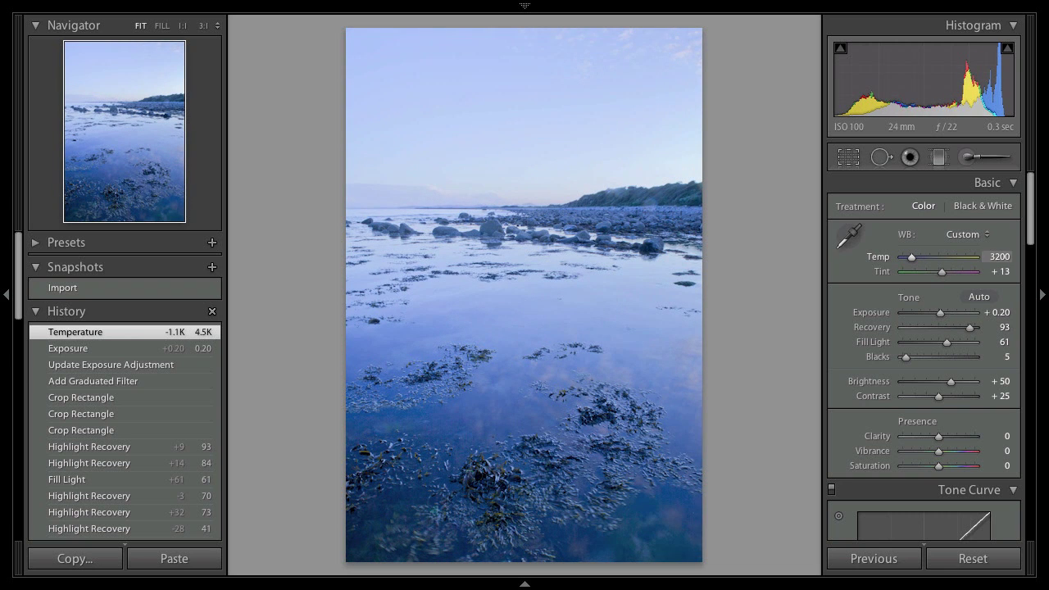
pyautogui.moveTo(985, 256); pyautogui.dragTo(985, 255)
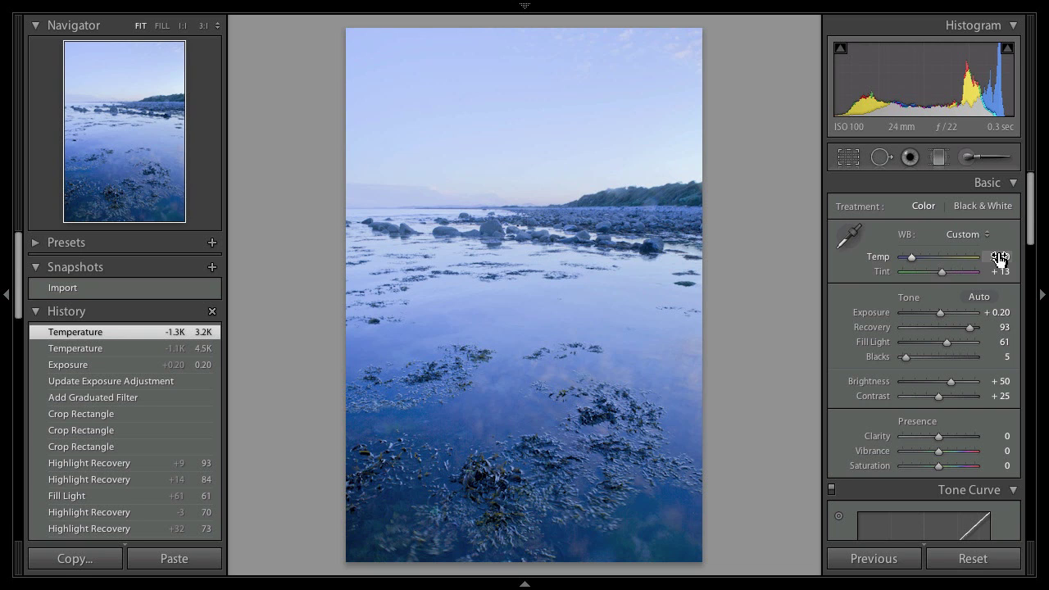
# Step: Warm the Temp back up from 3950 in small steps to finish at 4550
pyautogui.click(1000, 258)
pyautogui.write('3950')
pyautogui.press('Return')
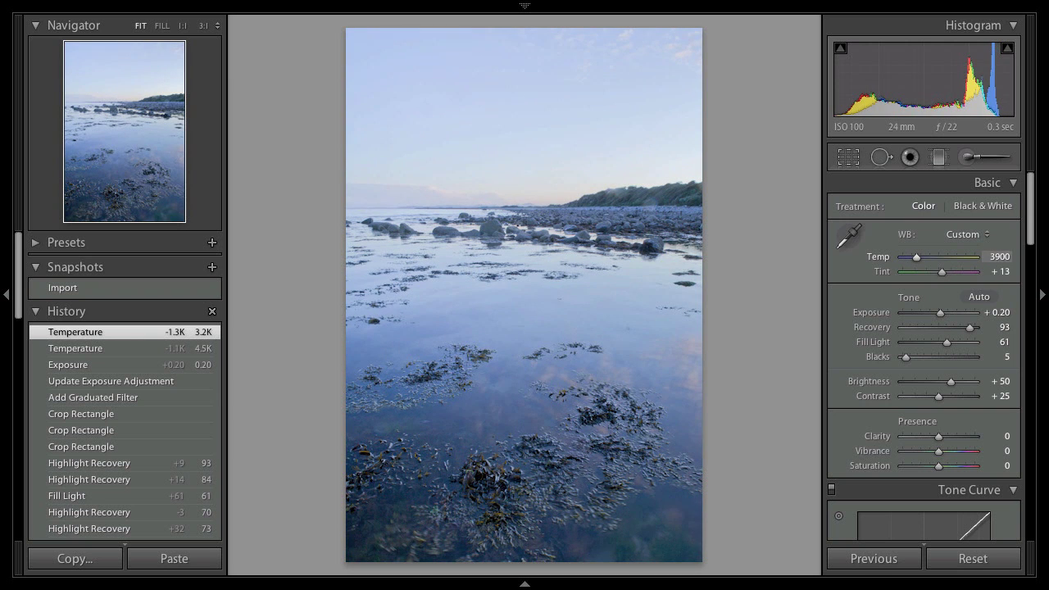
pyautogui.press('Up')
pyautogui.press('Up')
pyautogui.press('Up')
pyautogui.press('Up')
pyautogui.press('Up')
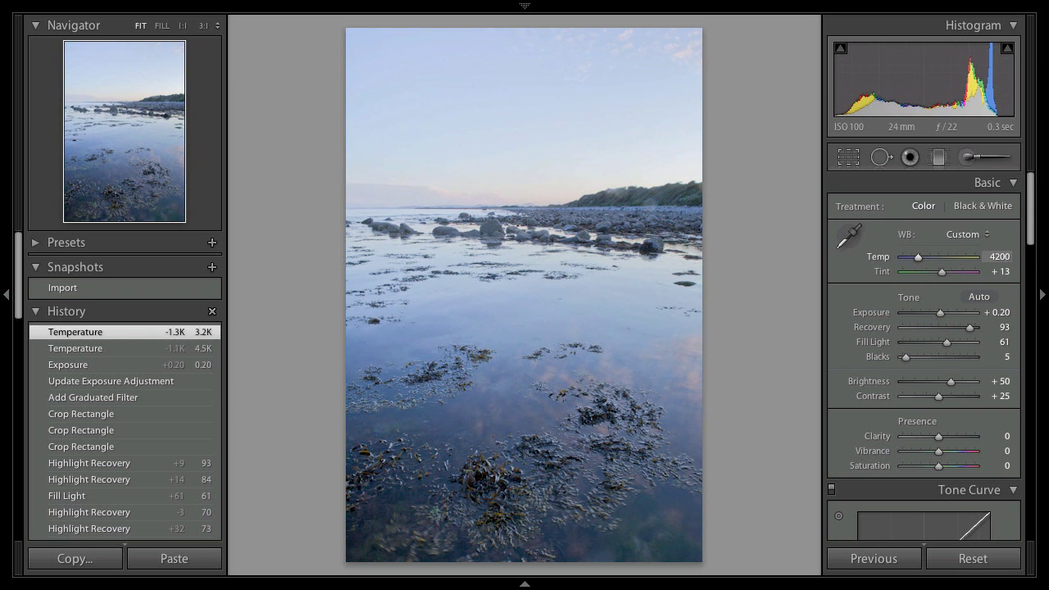
pyautogui.press('Up')
pyautogui.press('Up')
pyautogui.press('Up')
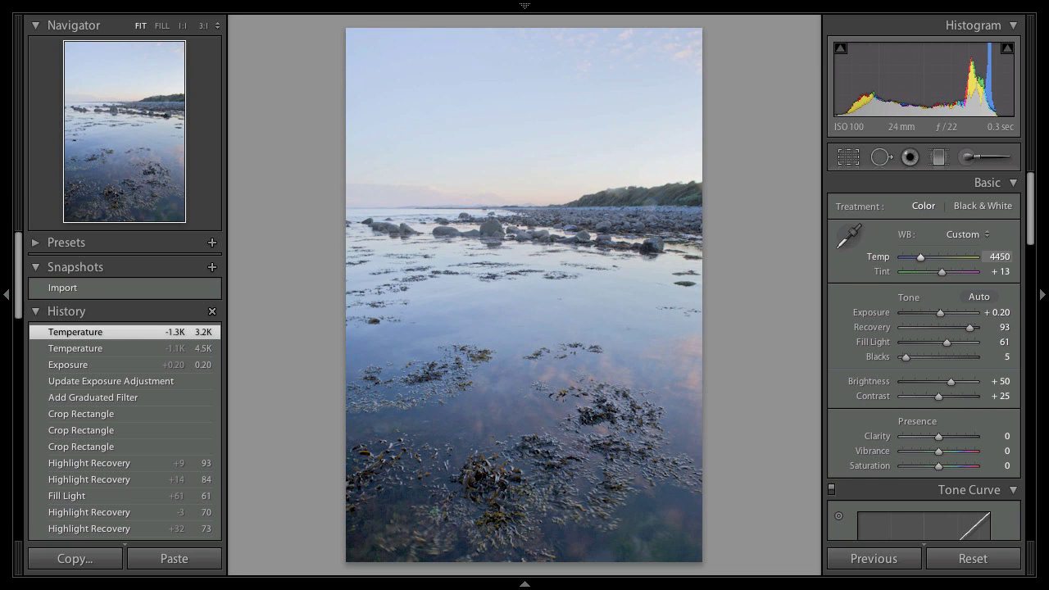
pyautogui.press('Up')
pyautogui.press('Up')
pyautogui.press('Return')
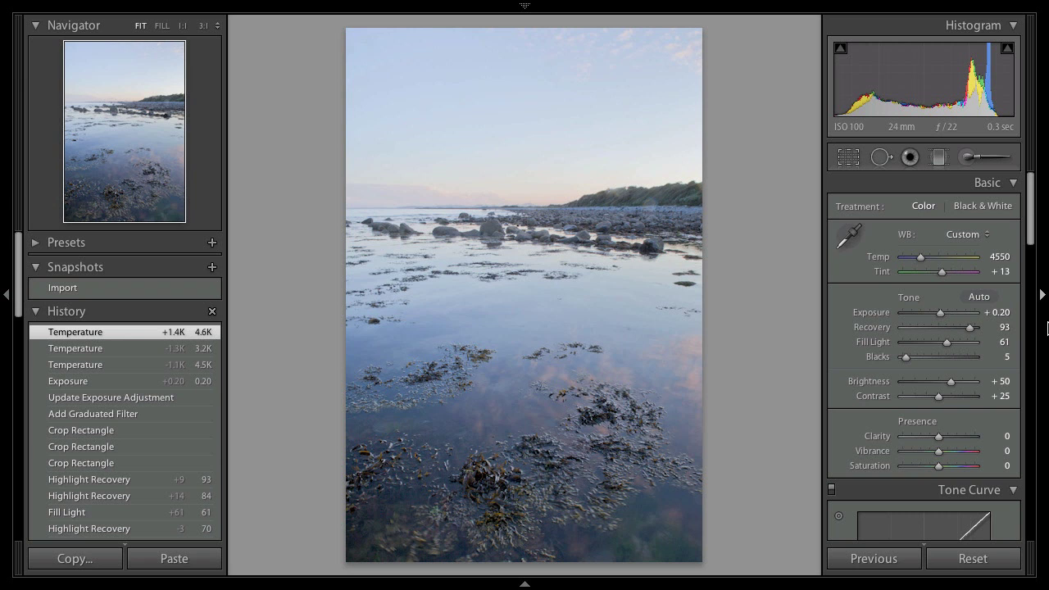
# Step: Enter a Tint of +30, then step it up to +75
pyautogui.click(1002, 271)
pyautogui.write('30')
pyautogui.press('Return')
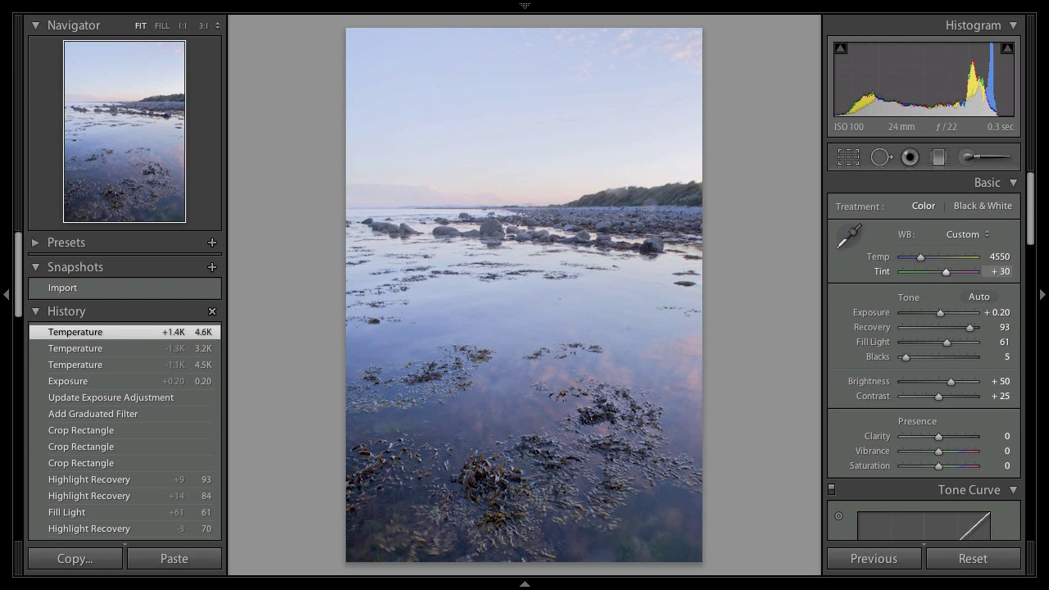
pyautogui.press('Up')
pyautogui.press('Up')
pyautogui.press('Up')
pyautogui.press('Up')
pyautogui.press('Up')
pyautogui.press('Up')
pyautogui.press('Up')
pyautogui.press('Up')
pyautogui.press('Up')
pyautogui.press('Up')
pyautogui.press('Up')
pyautogui.press('Up')
pyautogui.press('Up')
pyautogui.press('Up')
pyautogui.press('Up')
pyautogui.press('Up')
pyautogui.press('Up')
pyautogui.press('Up')
pyautogui.press('Up')
pyautogui.press('Up')
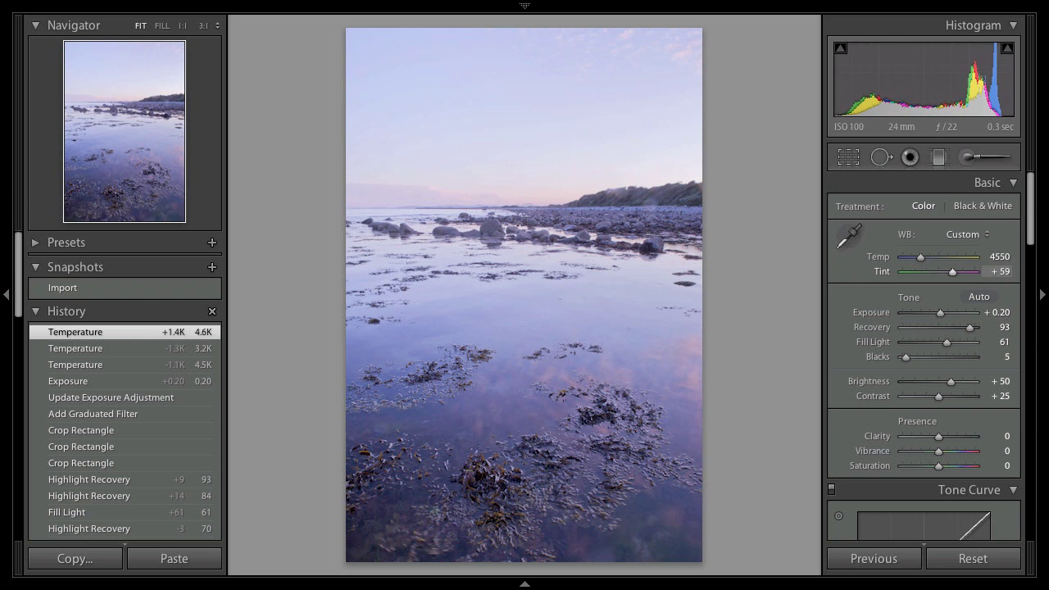
pyautogui.press('Up')
pyautogui.press('Up')
pyautogui.press('Up')
pyautogui.press('Up')
pyautogui.press('Up')
pyautogui.press('Up')
pyautogui.press('Up')
pyautogui.press('Up')
pyautogui.press('Up')
pyautogui.press('Up')
pyautogui.press('Up')
pyautogui.press('Up')
pyautogui.press('Up')
pyautogui.press('Up')
pyautogui.press('Up')
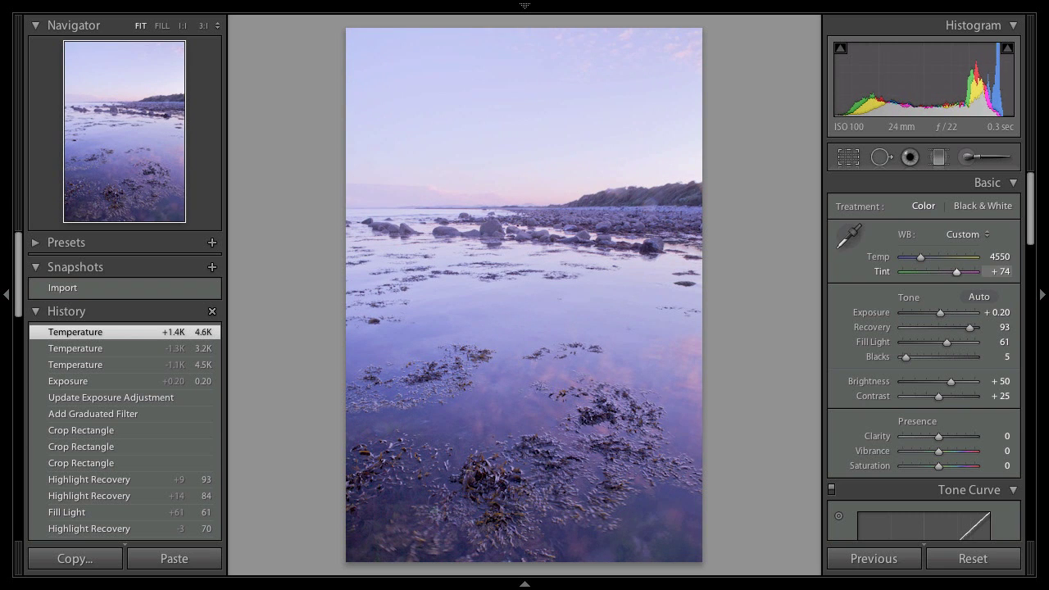
pyautogui.press('Up')
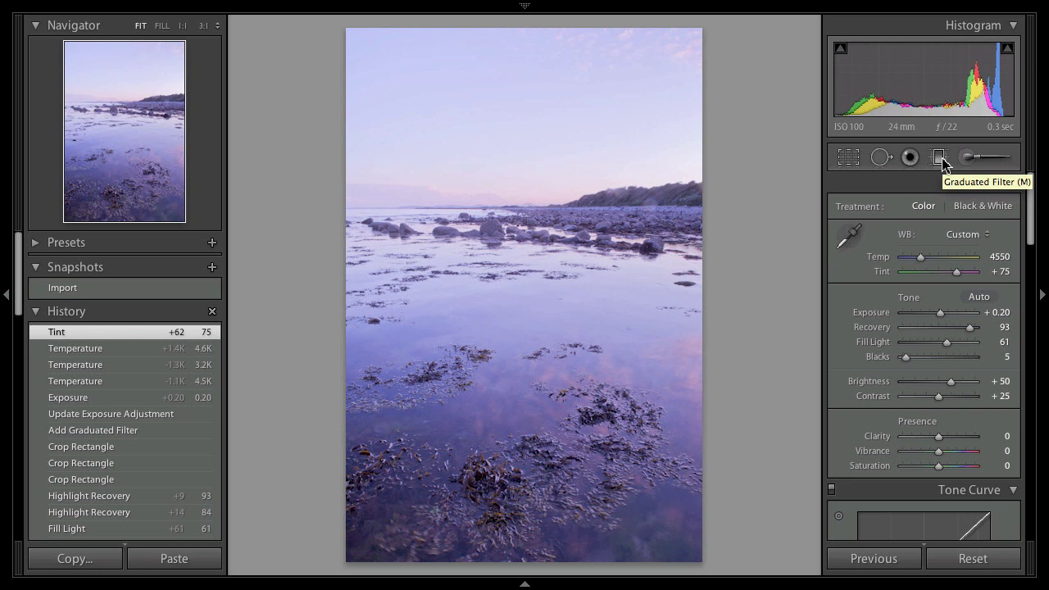
# Step: Give the graduated filter a purple Color effect with Clarity 100 and Contrast 22
pyautogui.click(940, 158)
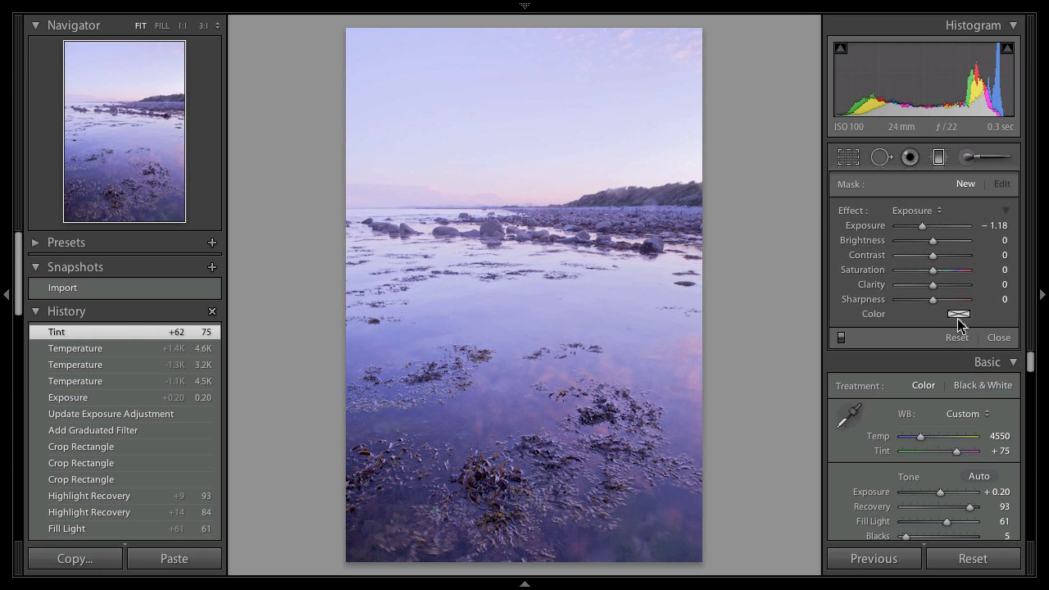
pyautogui.click(943, 160)
pyautogui.click(943, 160)
pyautogui.click(918, 210)
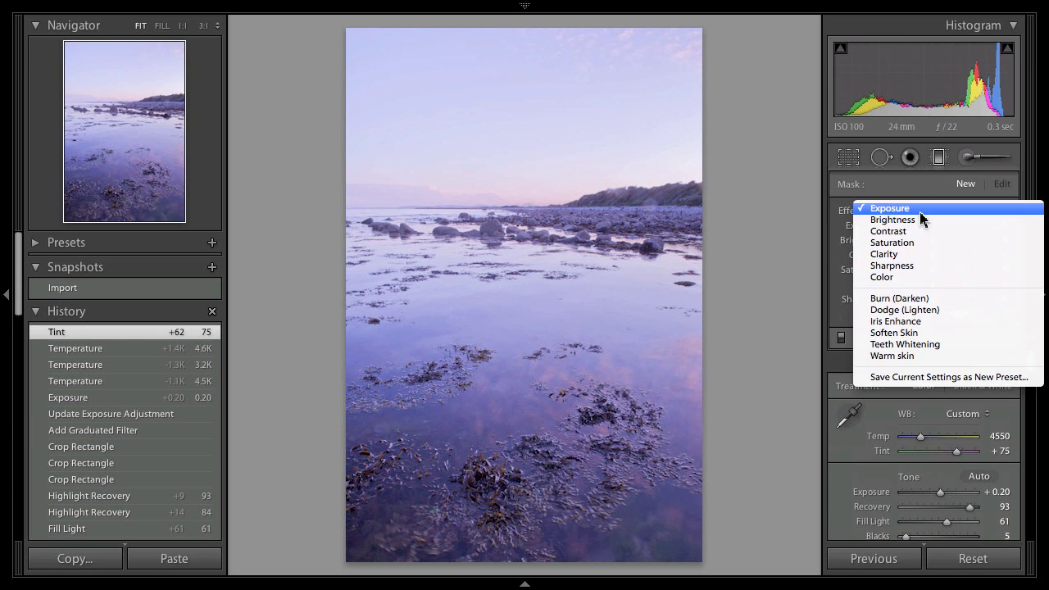
pyautogui.click(913, 277)
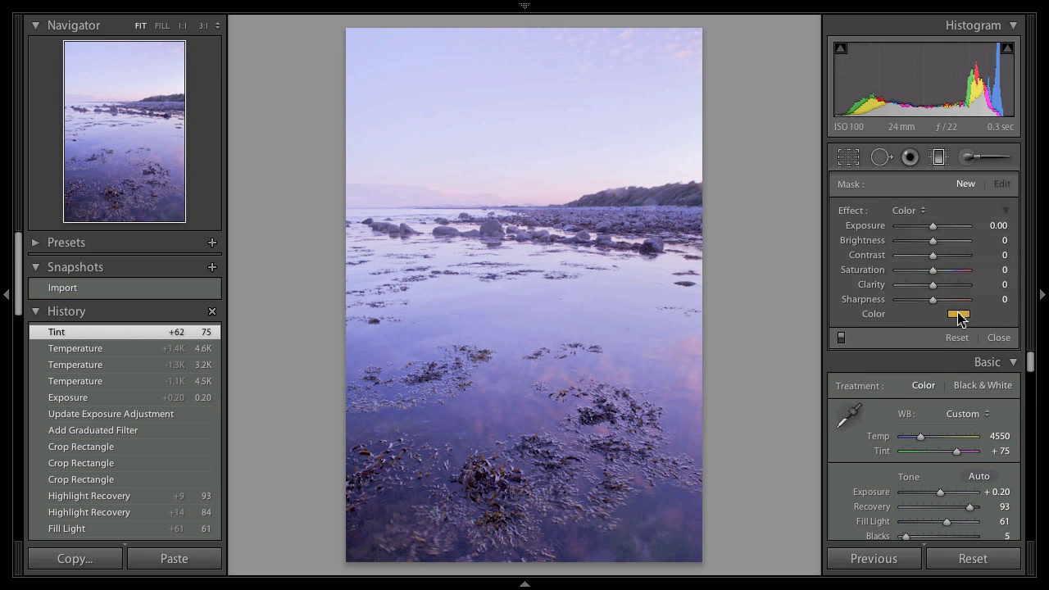
pyautogui.click(961, 318)
pyautogui.moveTo(833, 305); pyautogui.dragTo(849, 308)
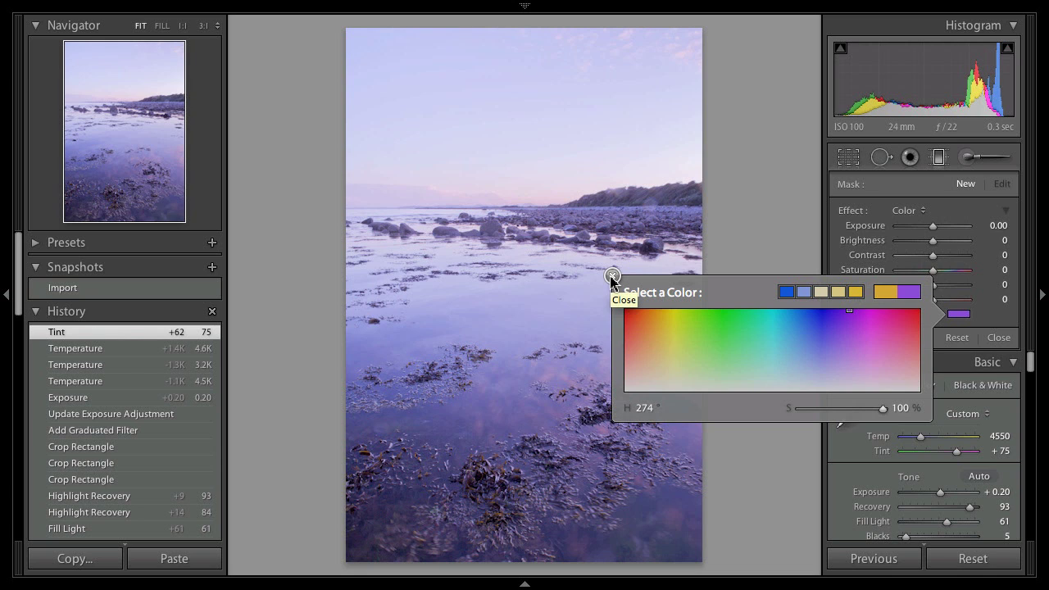
pyautogui.click(611, 278)
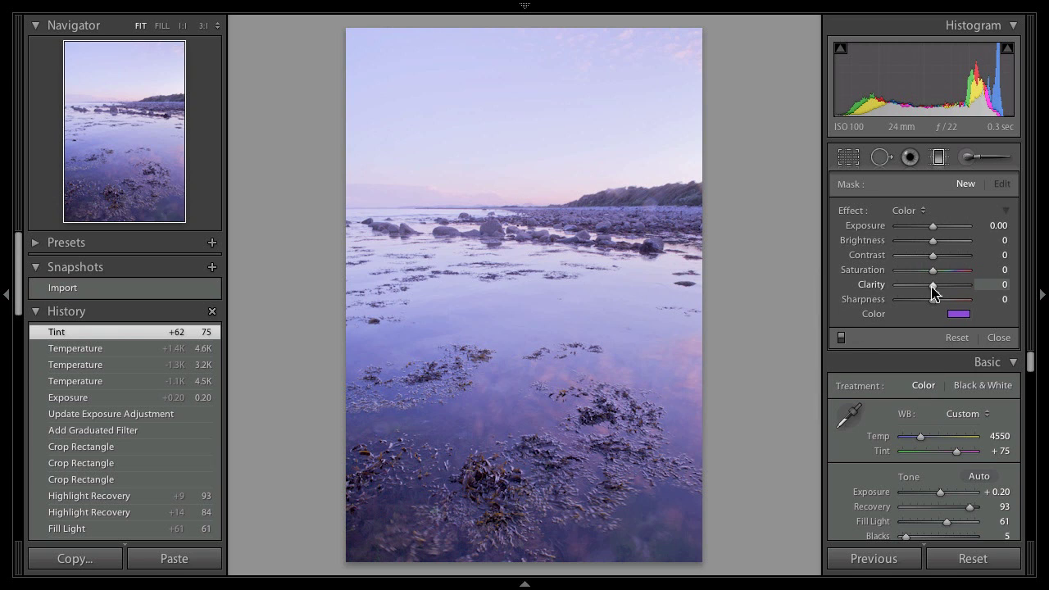
pyautogui.moveTo(935, 288); pyautogui.dragTo(998, 295)
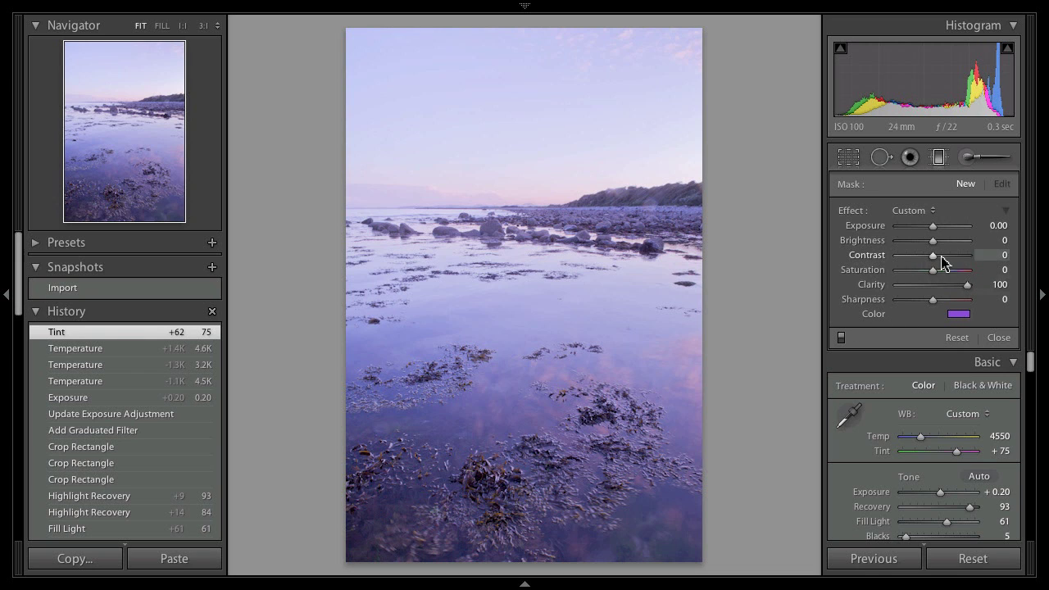
pyautogui.moveTo(932, 257); pyautogui.dragTo(940, 261)
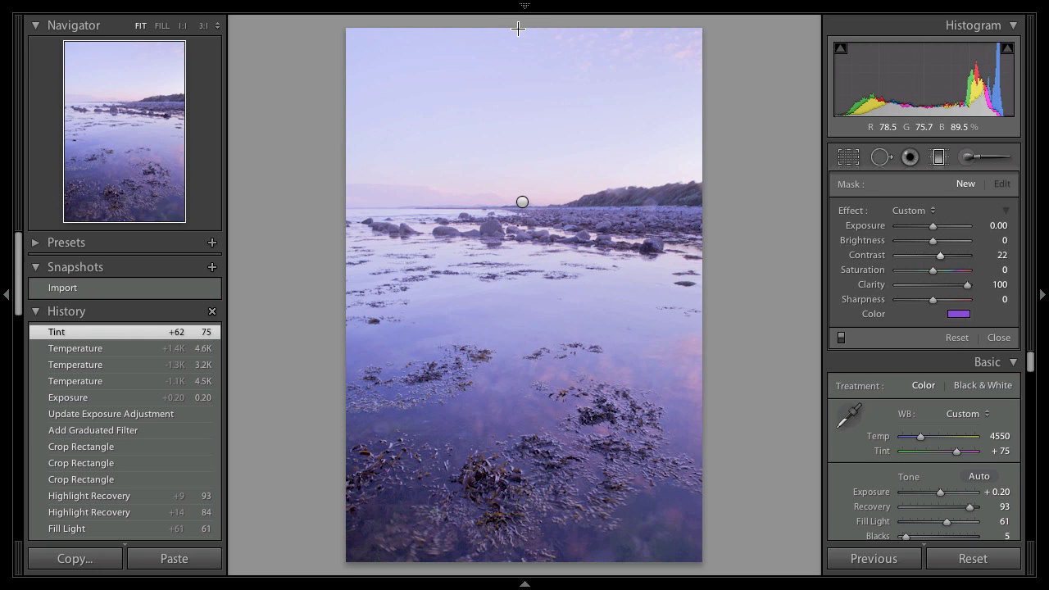
# Step: Draw the filter straight down from the sky's top and set its Exposure to -1.00
pyautogui.moveTo(517, 32); pyautogui.dragTo(491, 283)
pyautogui.press('shift')
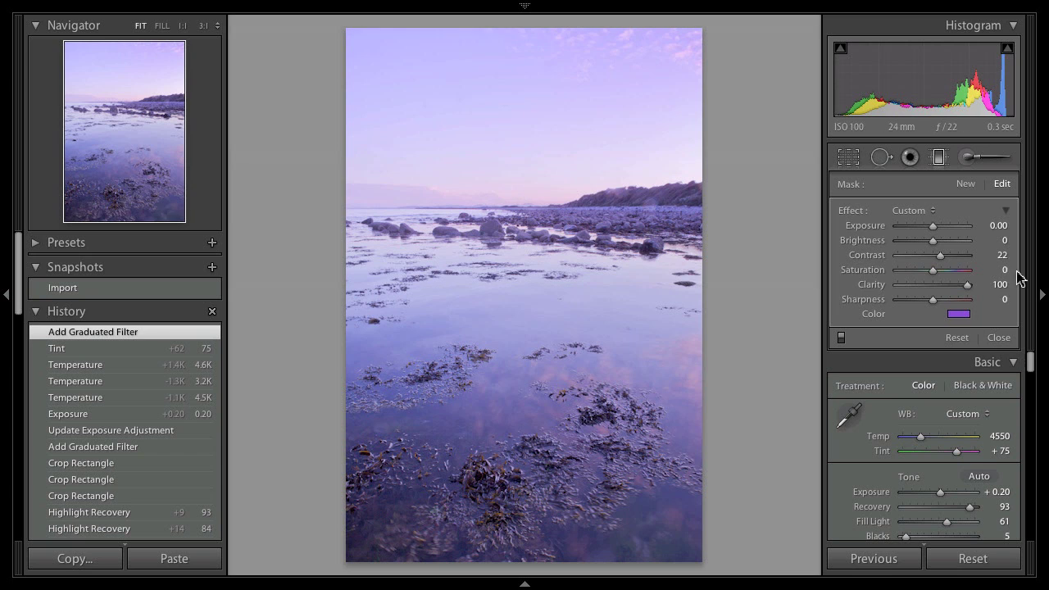
pyautogui.click(998, 227)
pyautogui.write('-0.5')
pyautogui.press('Return')
pyautogui.write('-1.1')
pyautogui.press('Return')
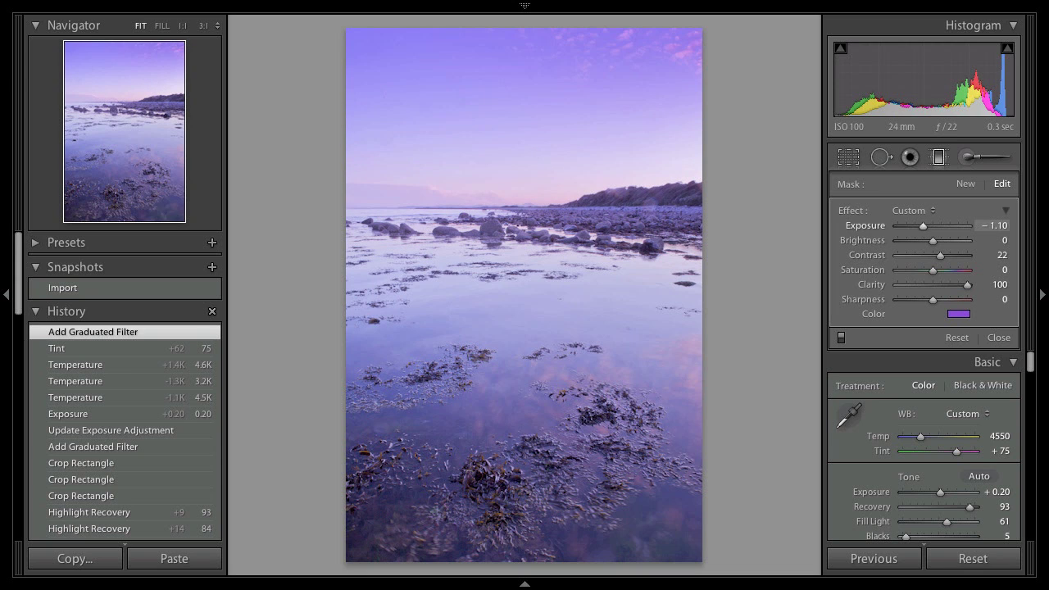
pyautogui.write('-1.8')
pyautogui.press('Return')
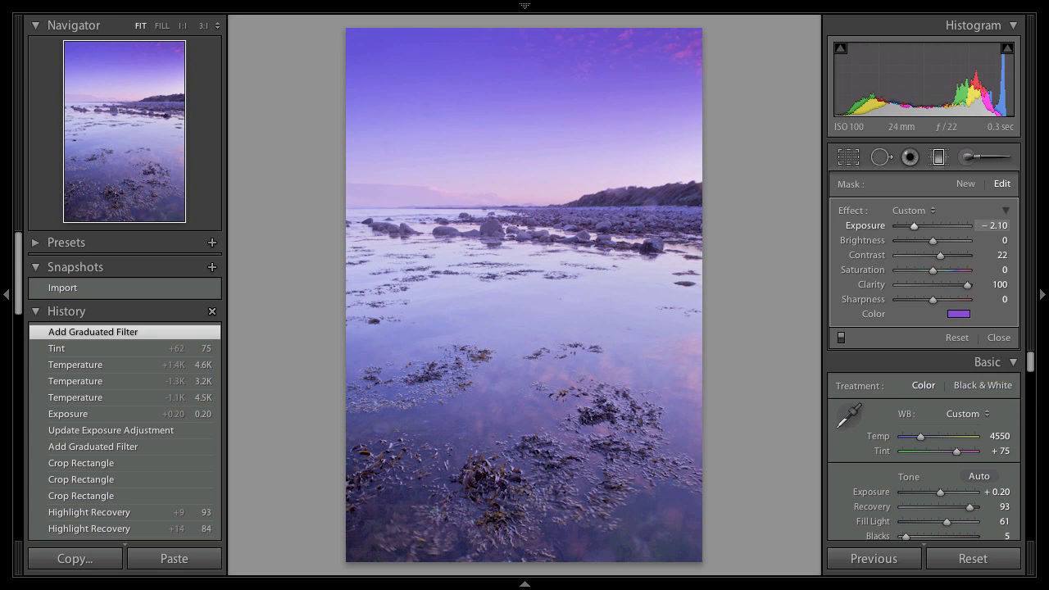
pyautogui.press('Up')
pyautogui.press('Up')
pyautogui.press('Up')
pyautogui.press('Up')
pyautogui.press('Up')
pyautogui.press('Up')
pyautogui.press('Up')
pyautogui.press('Up')
pyautogui.press('Up')
pyautogui.press('Up')
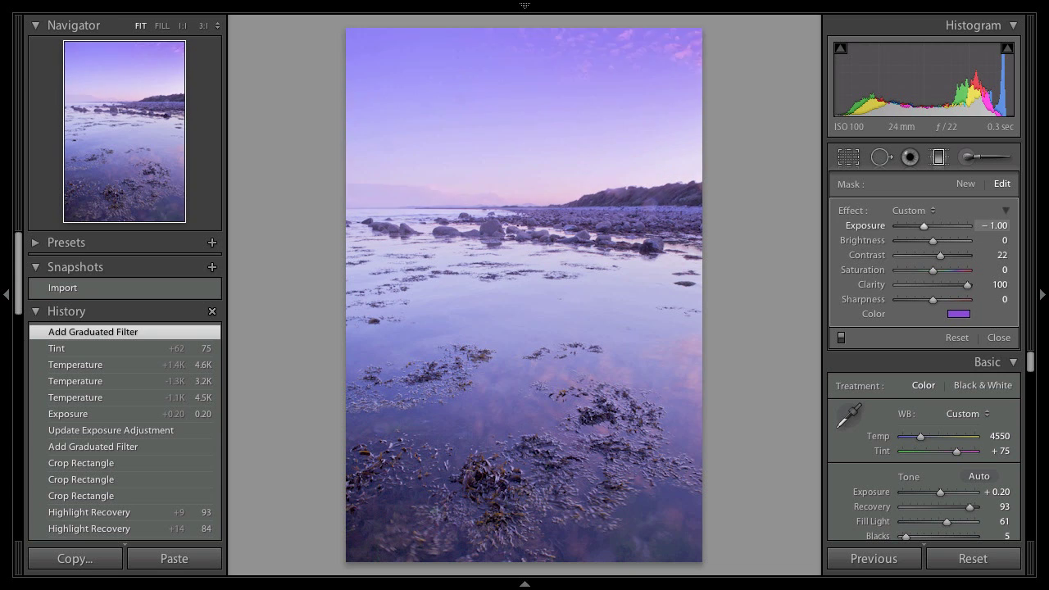
pyautogui.press('Return')
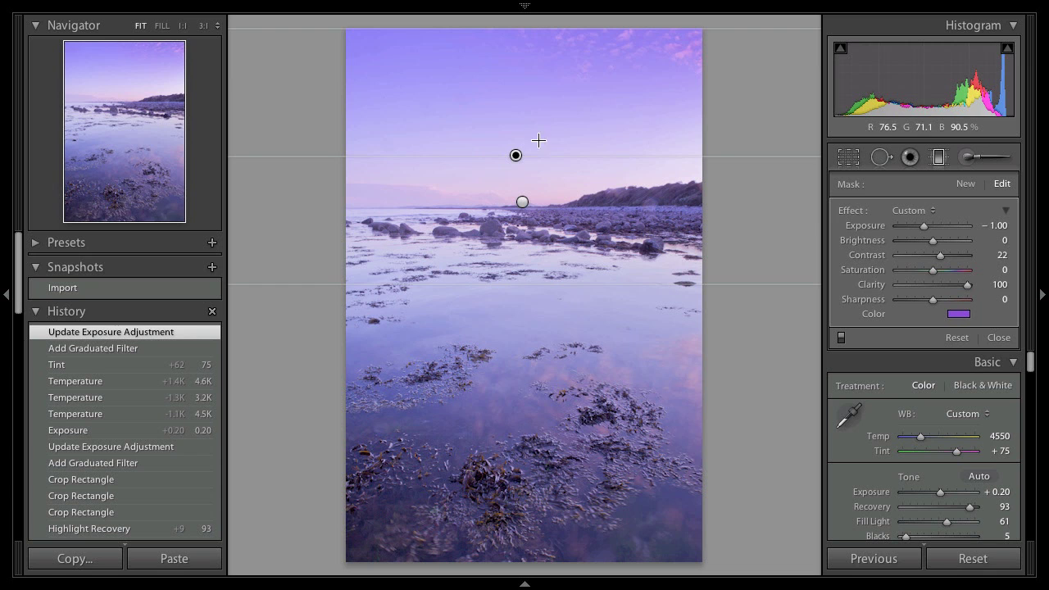
# Step: Move the graduated filter higher in the sky and stretch its lower edge into the water
pyautogui.moveTo(516, 155); pyautogui.dragTo(520, 115)
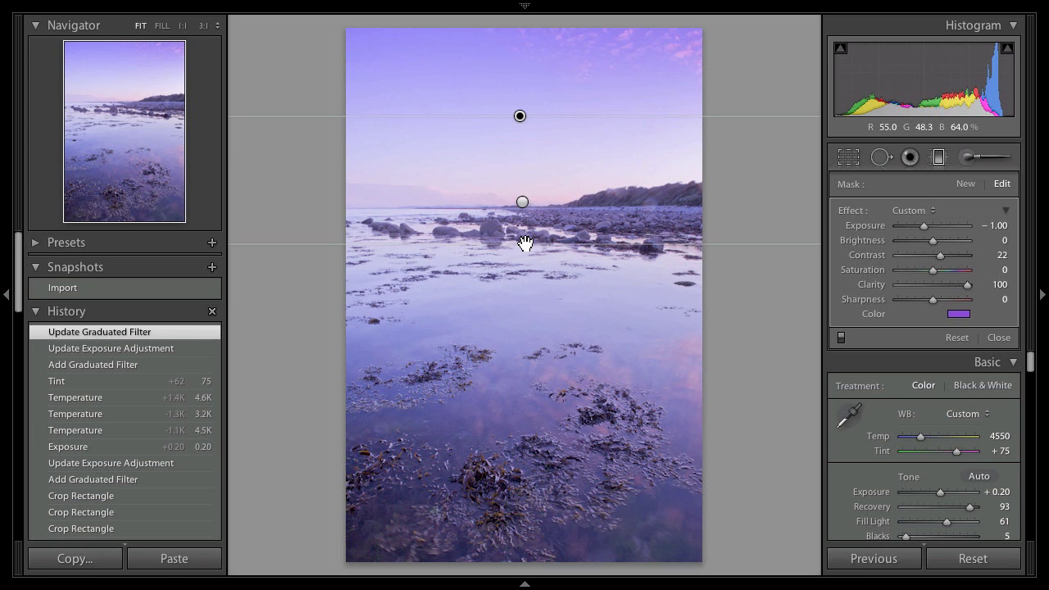
pyautogui.press('alt')
pyautogui.moveTo(521, 131)
pyautogui.mouseDown()
pyautogui.moveTo(517, 204)
pyautogui.moveTo(525, 105)
pyautogui.moveTo(537, 119)
pyautogui.mouseUp()
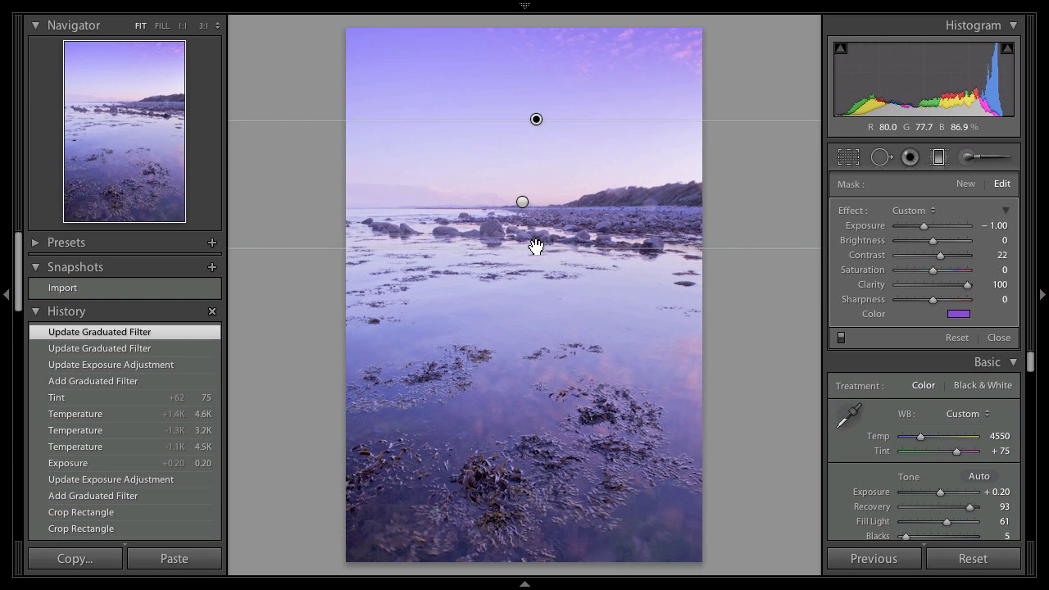
pyautogui.press('alt')
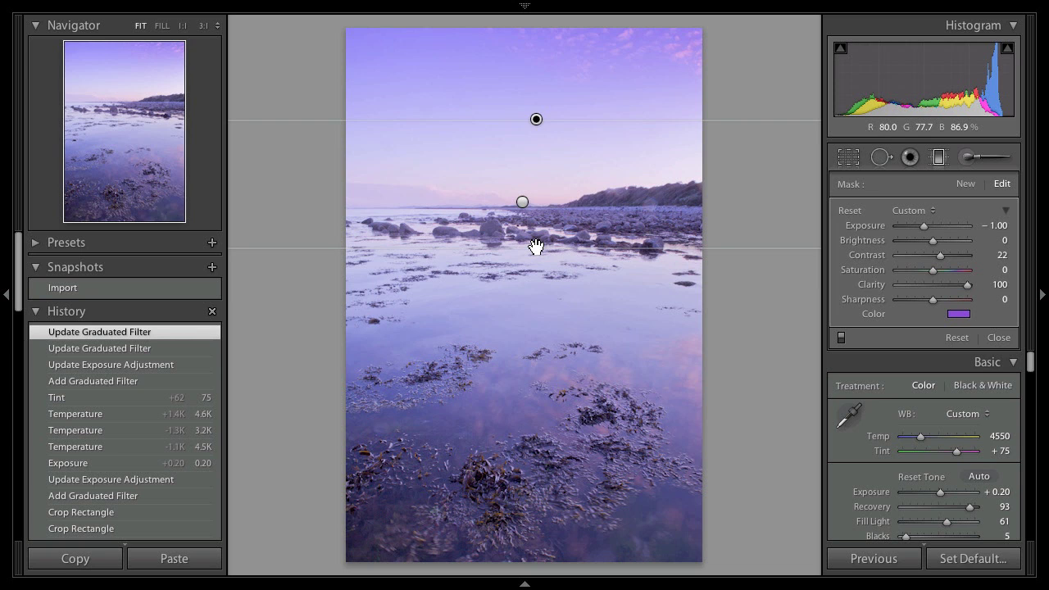
pyautogui.moveTo(536, 246); pyautogui.dragTo(536, 311)
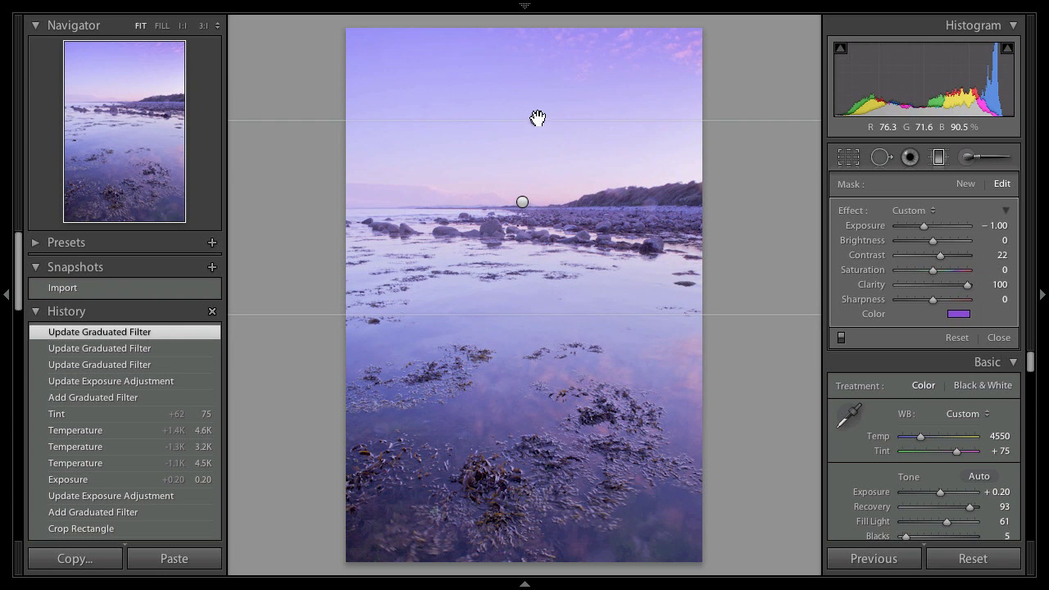
pyautogui.moveTo(536, 119); pyautogui.dragTo(529, 283)
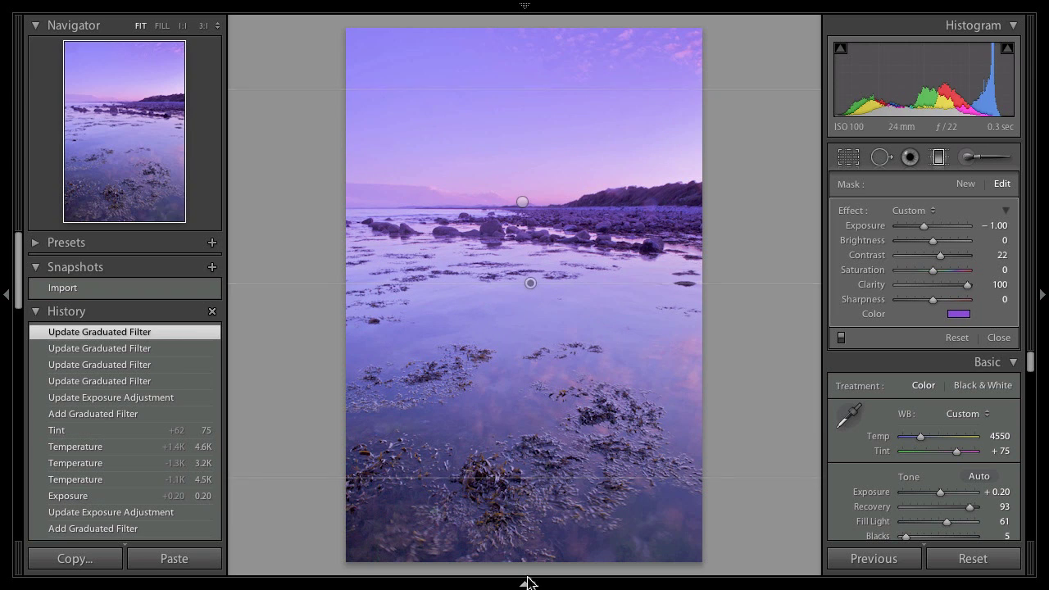
# Step: Centre the filter just above the horizon, widen it evenly into the water, and set Brightness -12
pyautogui.press('alt')
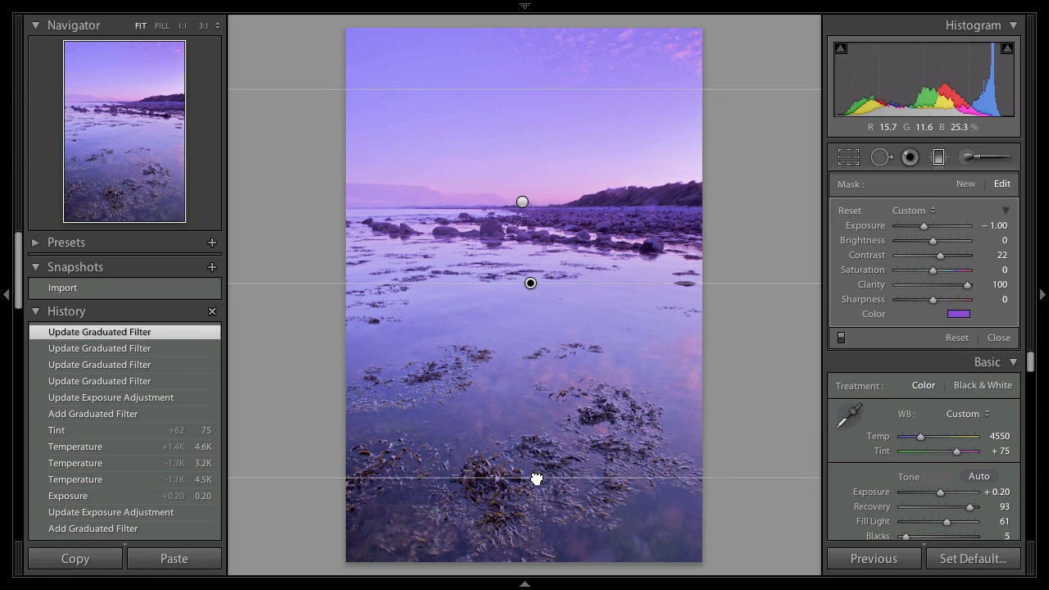
pyautogui.moveTo(537, 479); pyautogui.dragTo(525, 448)
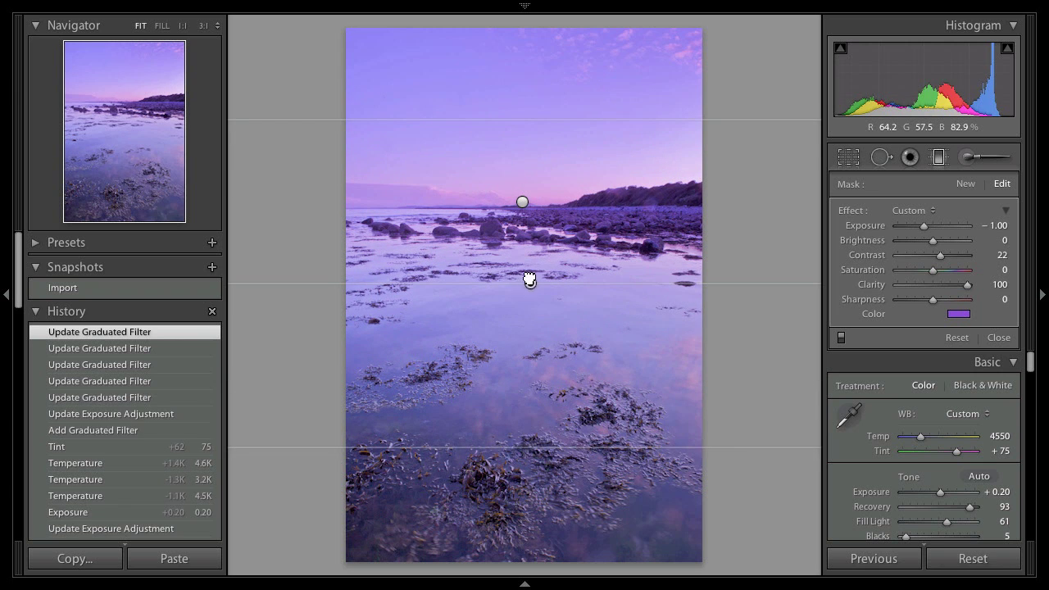
pyautogui.moveTo(529, 269); pyautogui.dragTo(522, 178)
pyautogui.moveTo(543, 345)
pyautogui.mouseDown()
pyautogui.moveTo(543, 327)
pyautogui.moveTo(540, 342)
pyautogui.mouseUp()
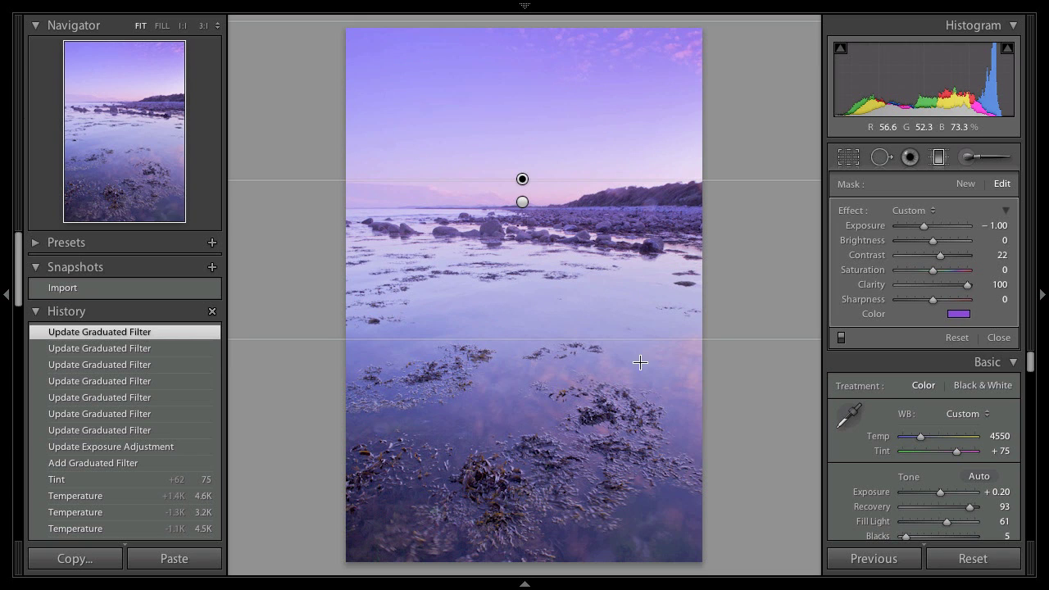
pyautogui.press('alt')
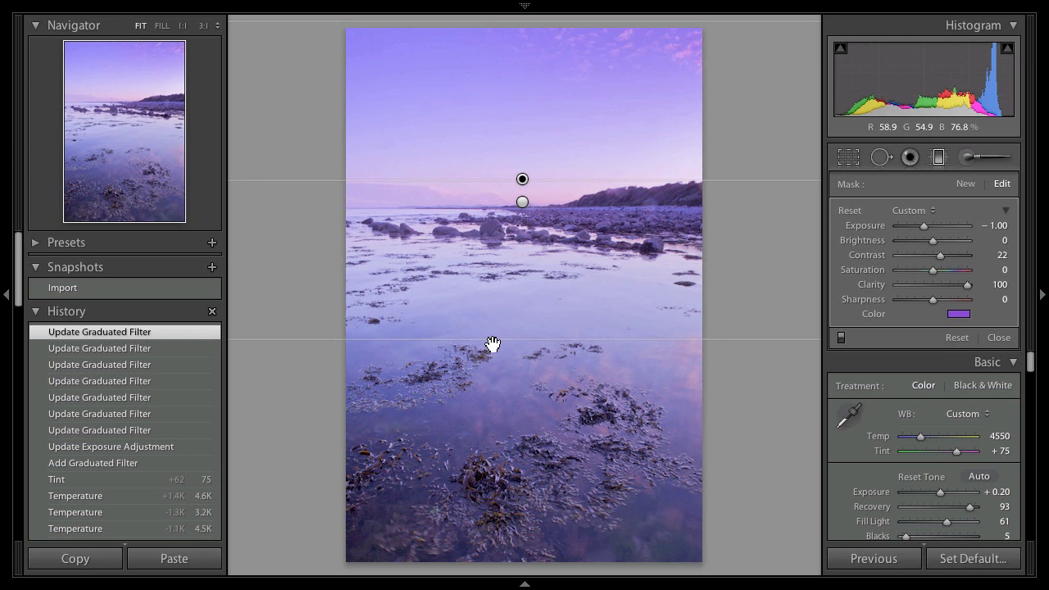
pyautogui.moveTo(500, 319); pyautogui.dragTo(497, 353)
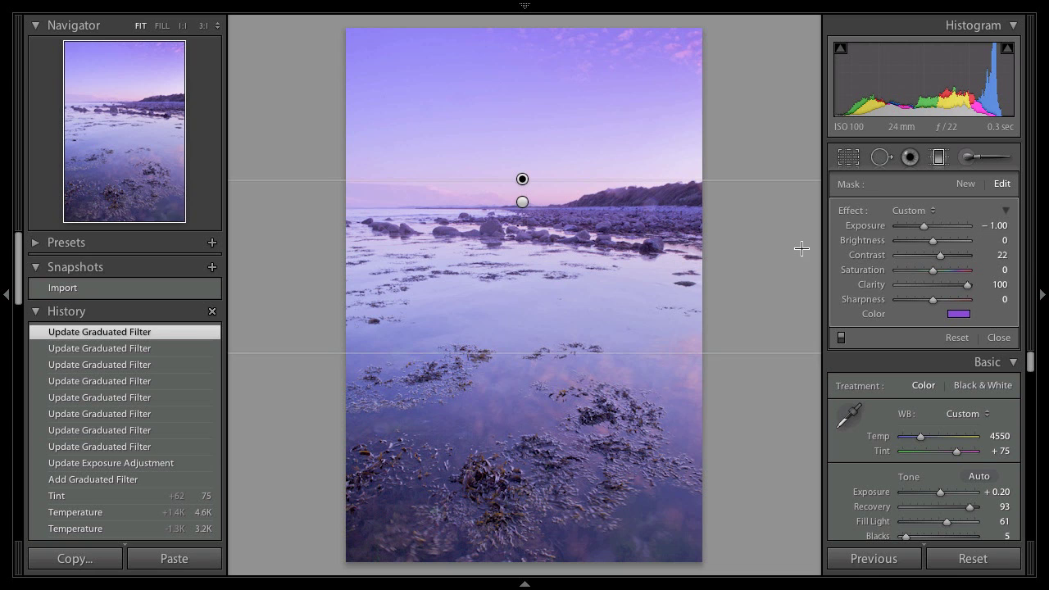
pyautogui.moveTo(1001, 244); pyautogui.dragTo(995, 244)
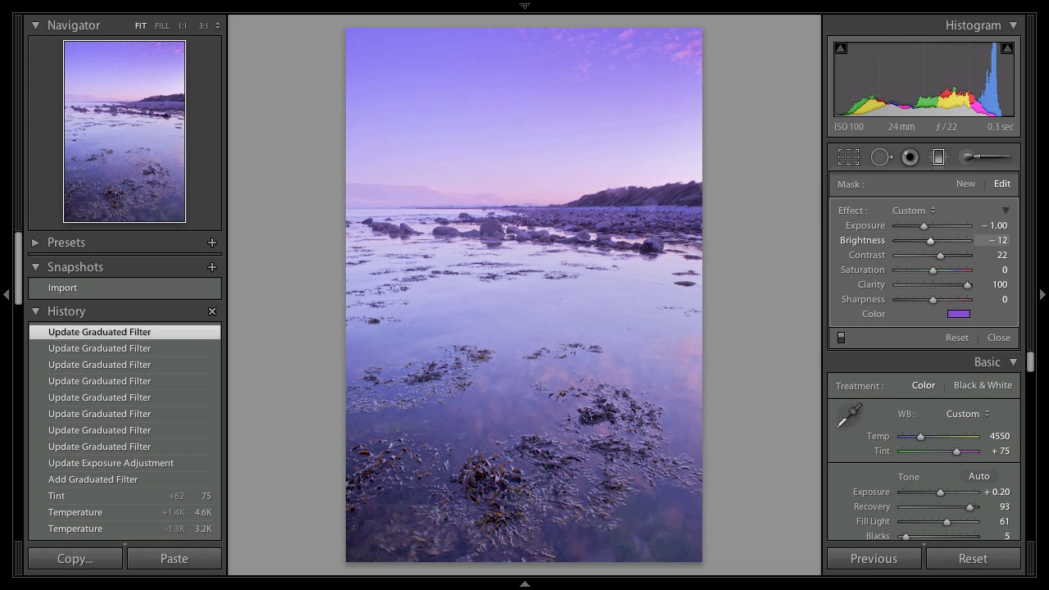
pyautogui.moveTo(995, 243); pyautogui.dragTo(992, 235)
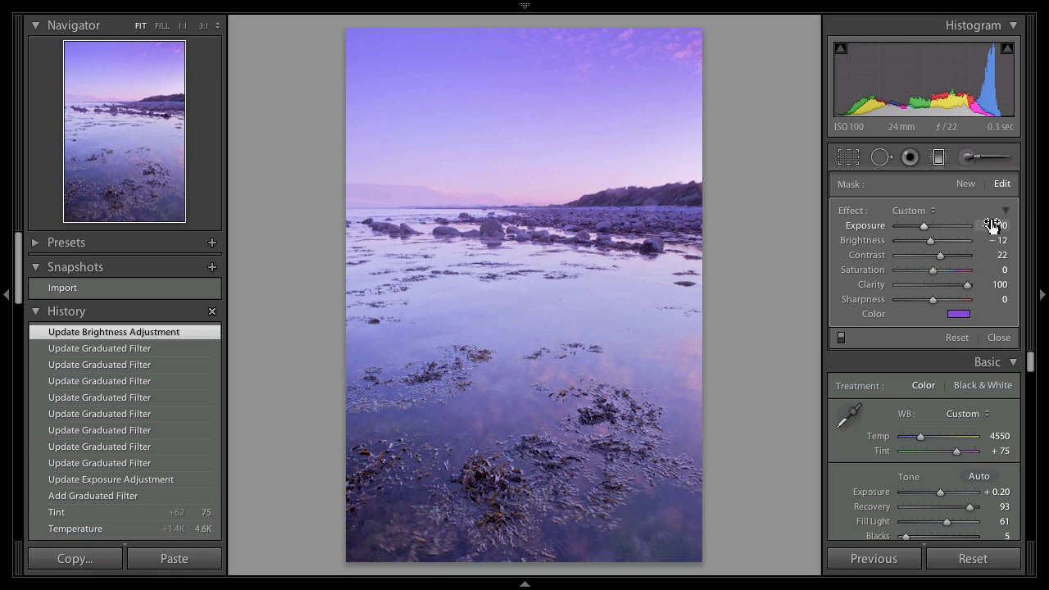